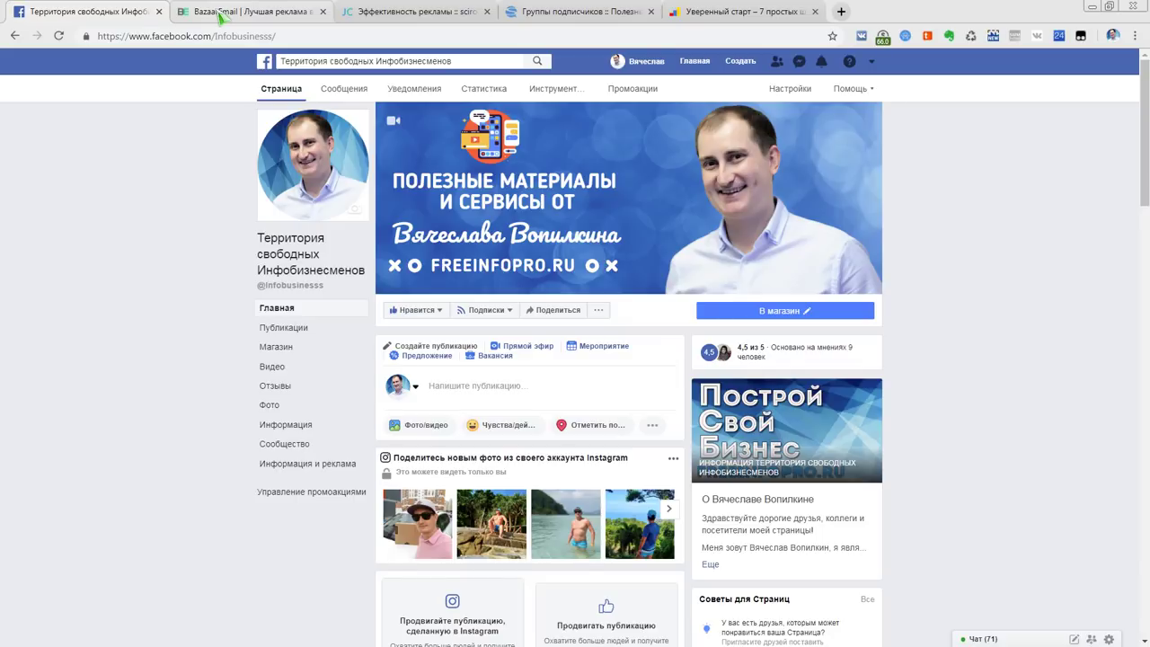
Open BazaarEmail's registration form and go through its username, email, password and password confirmation fields
left_click(221, 16)
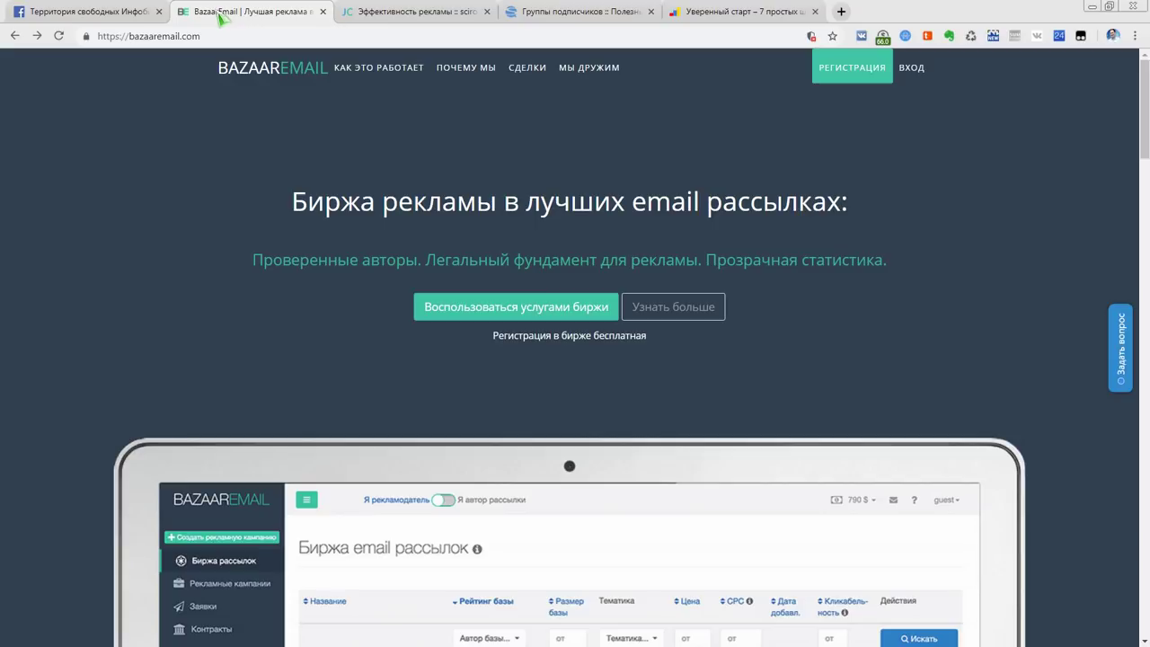
left_click(852, 79)
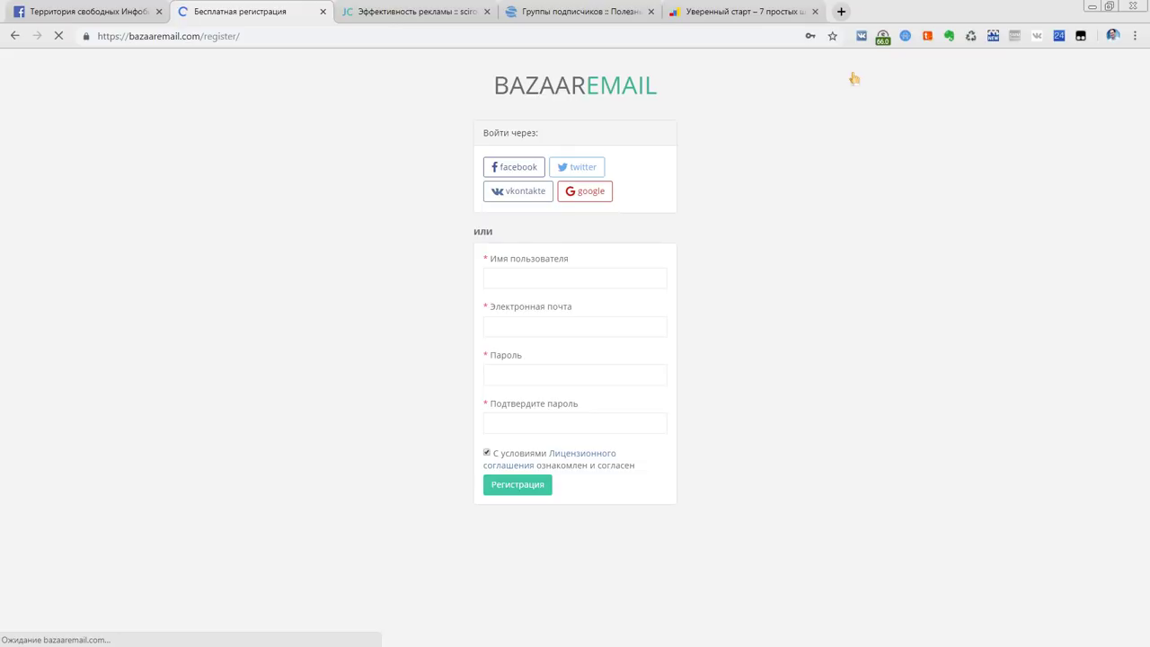
left_click(494, 280)
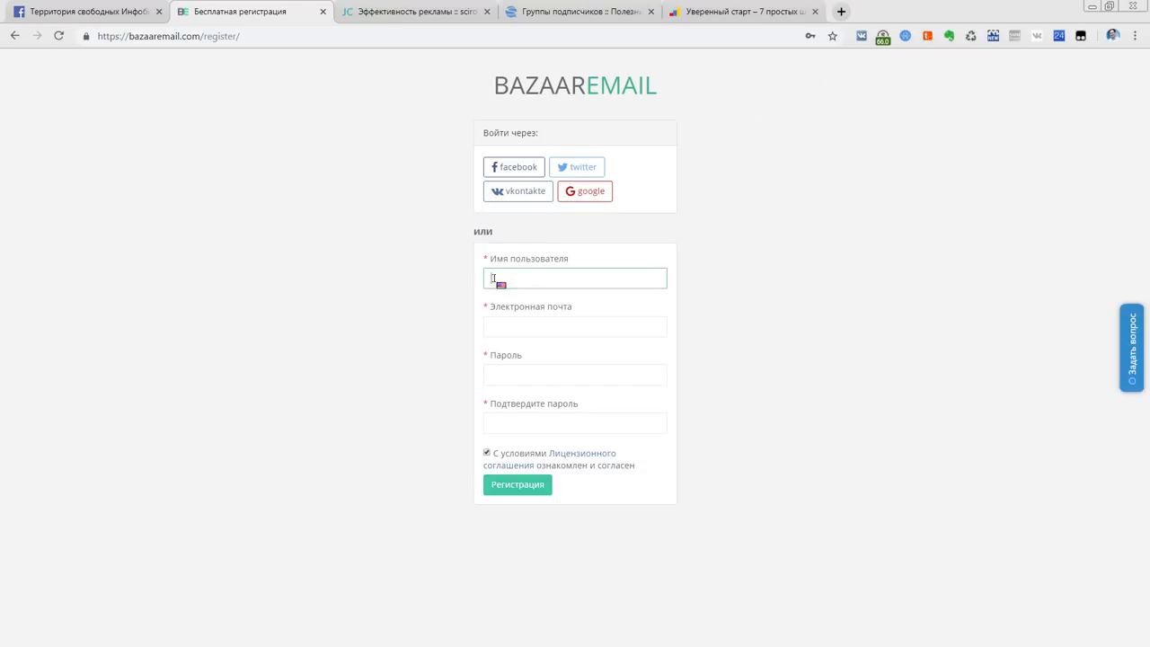
left_click(507, 327)
left_click(721, 359)
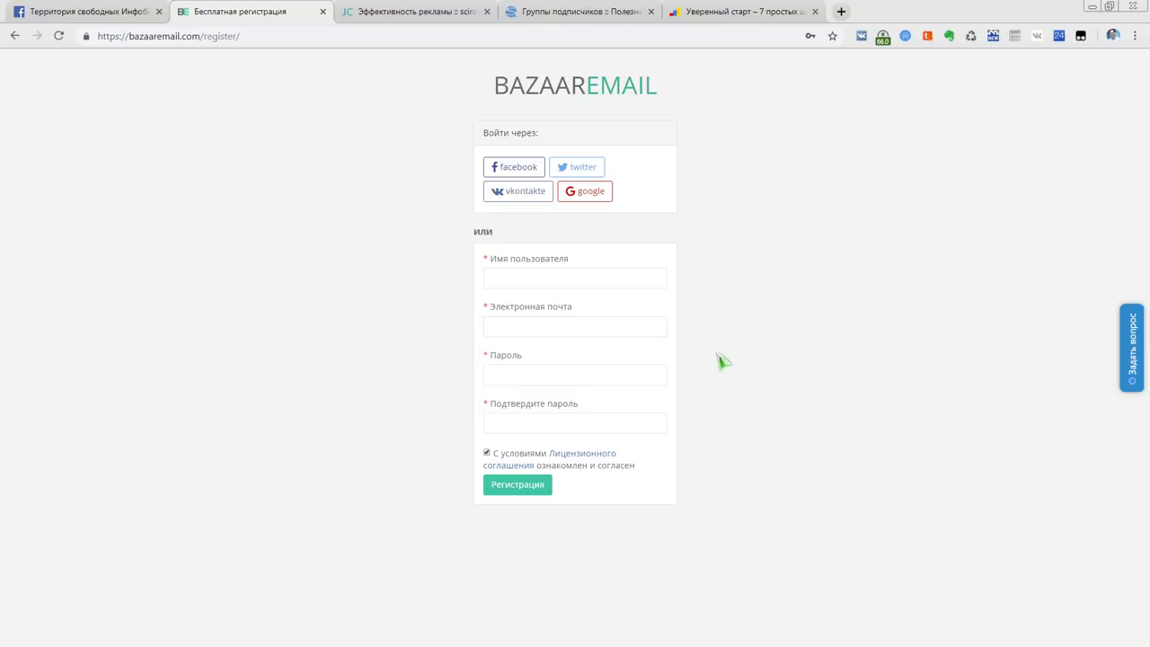
left_click(507, 381)
left_click(731, 449)
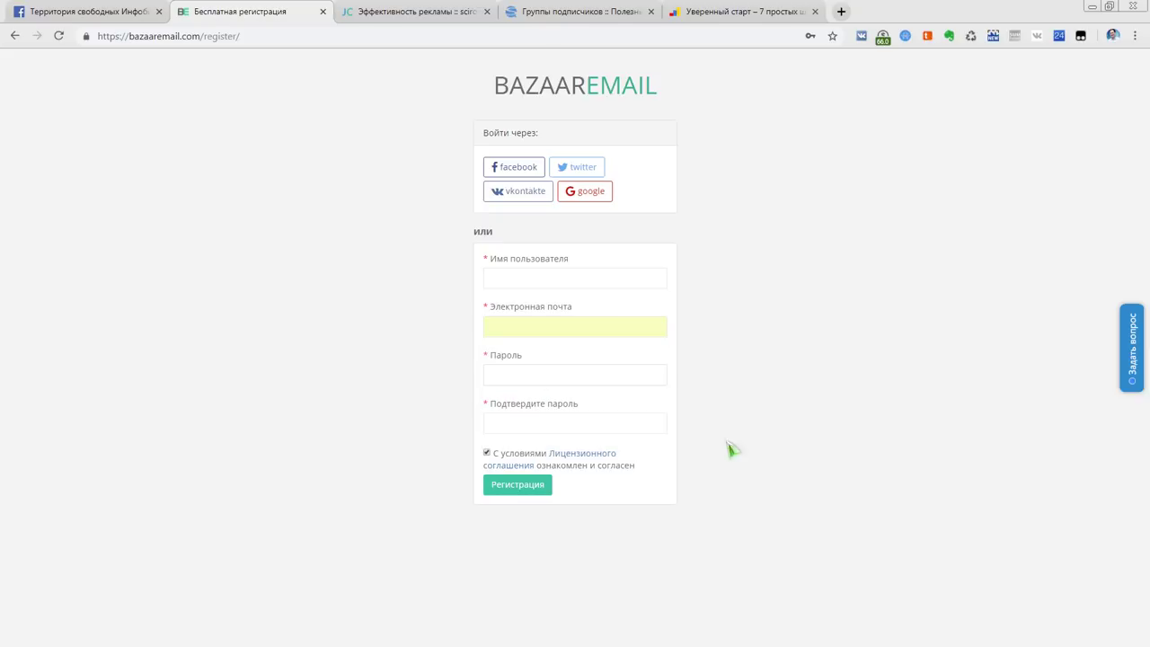
left_click(511, 426)
left_click(769, 436)
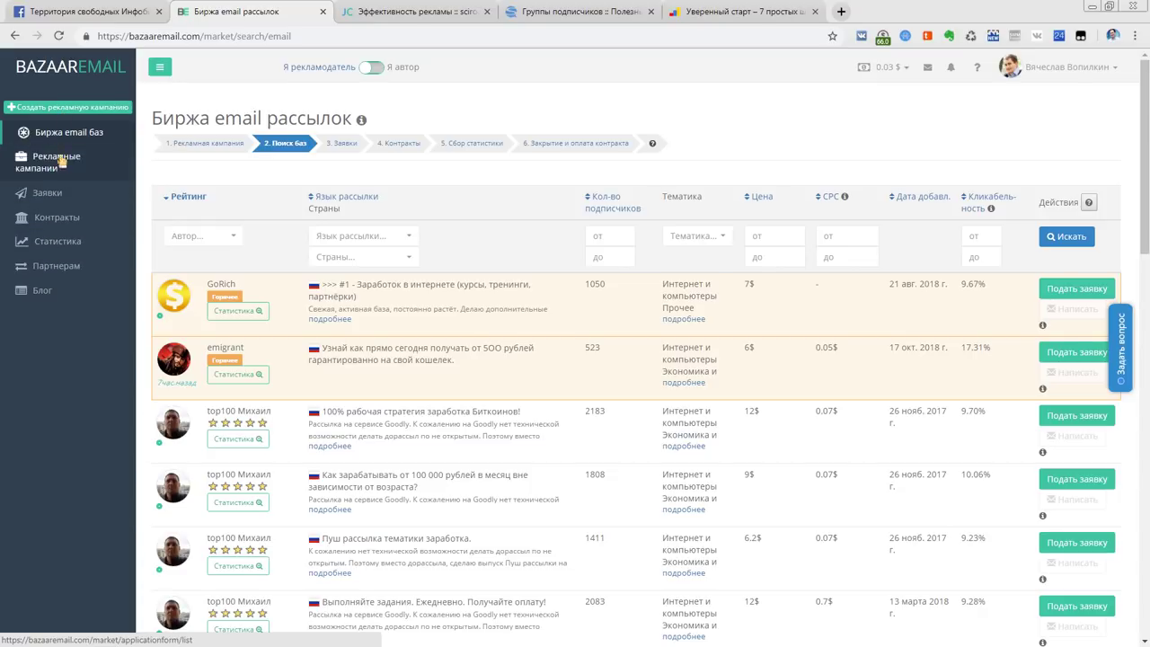
Look through the newsletter bases on the email exchange, including subscriber numbers, prices and click rates
scroll(744, 216, "down", 3)
scroll(781, 287, "up", 3)
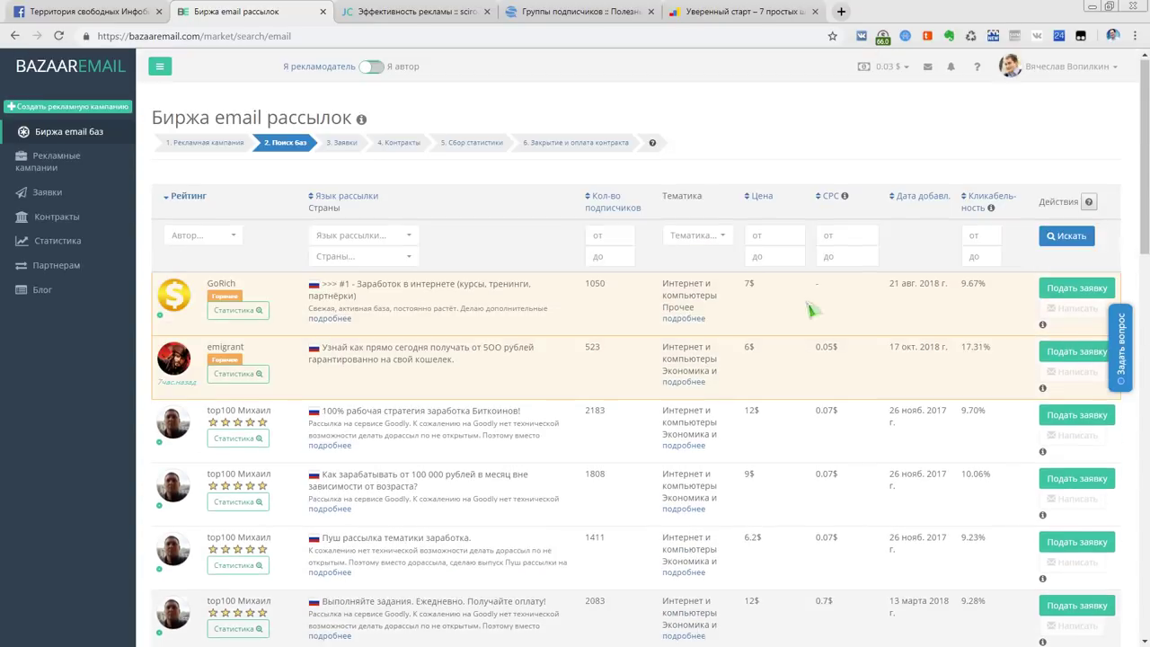
scroll(796, 358, "down", 2)
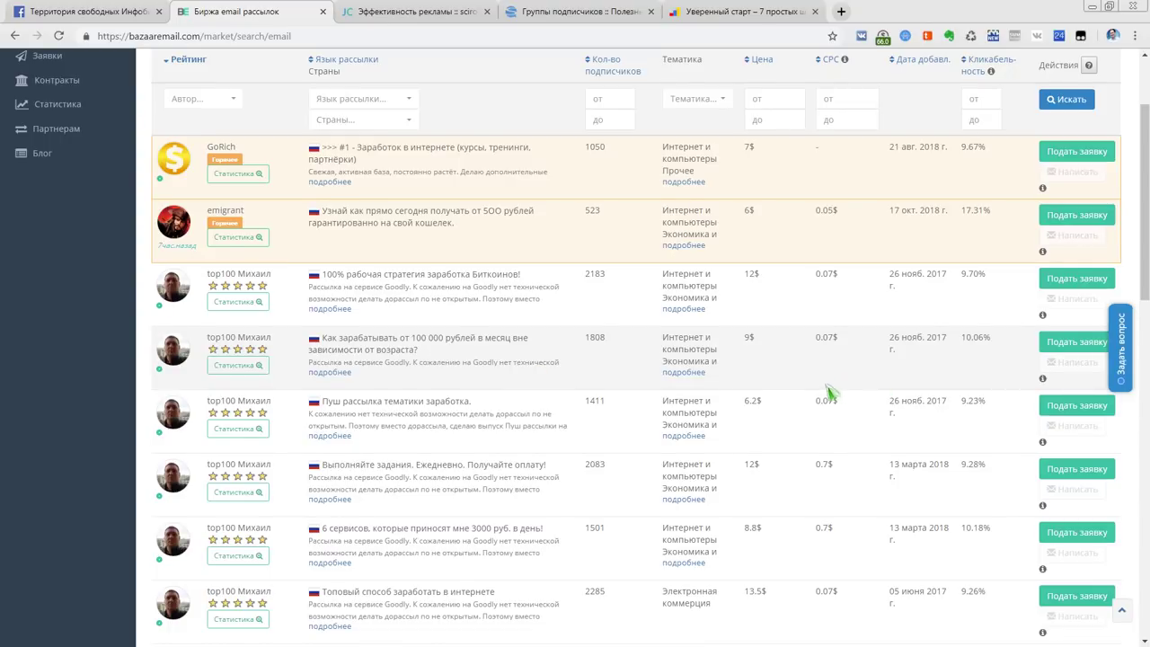
scroll(827, 392, "down", 1)
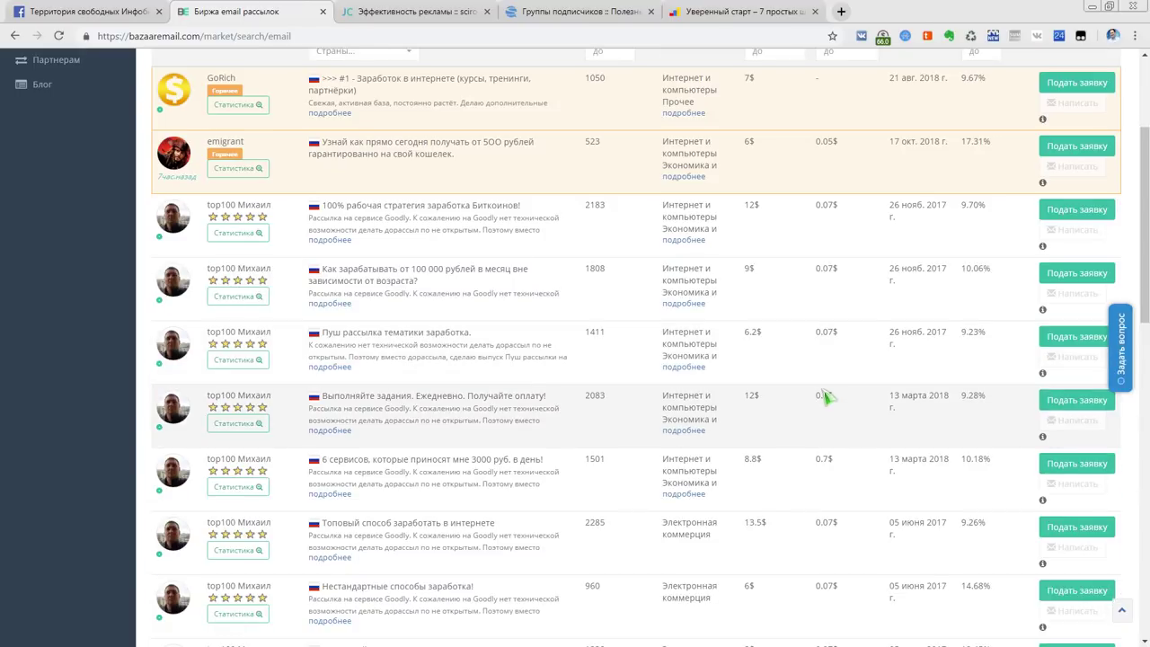
scroll(811, 406, "up", 3)
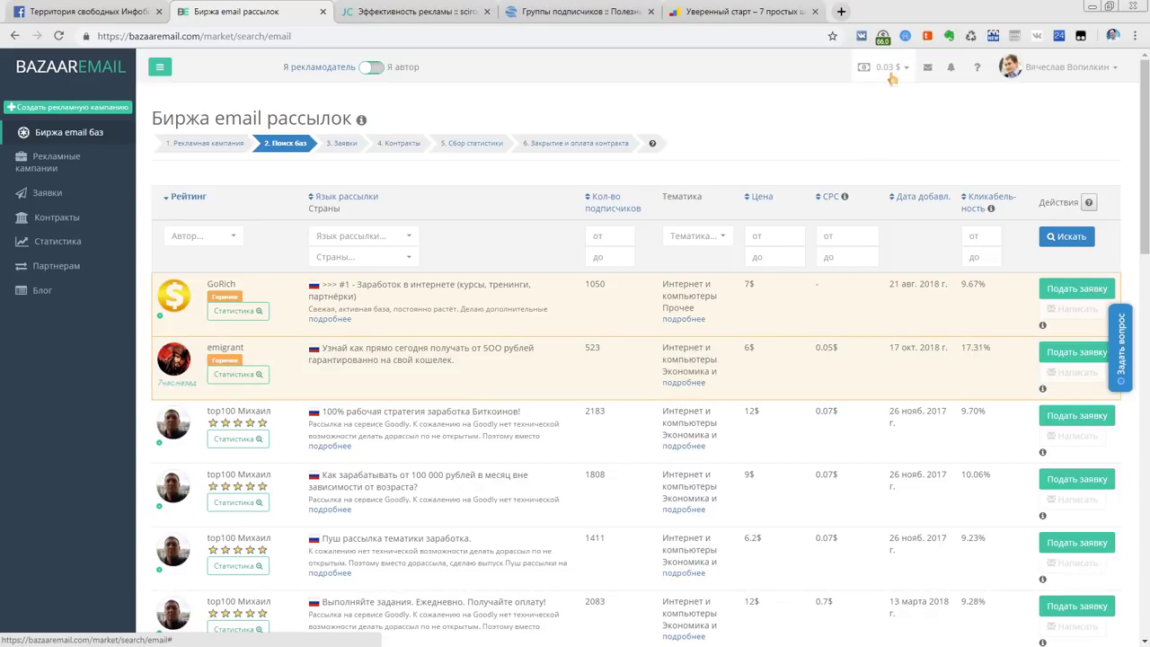
Open the balance top-up form and enter 10 USD as the amount
left_click(891, 79)
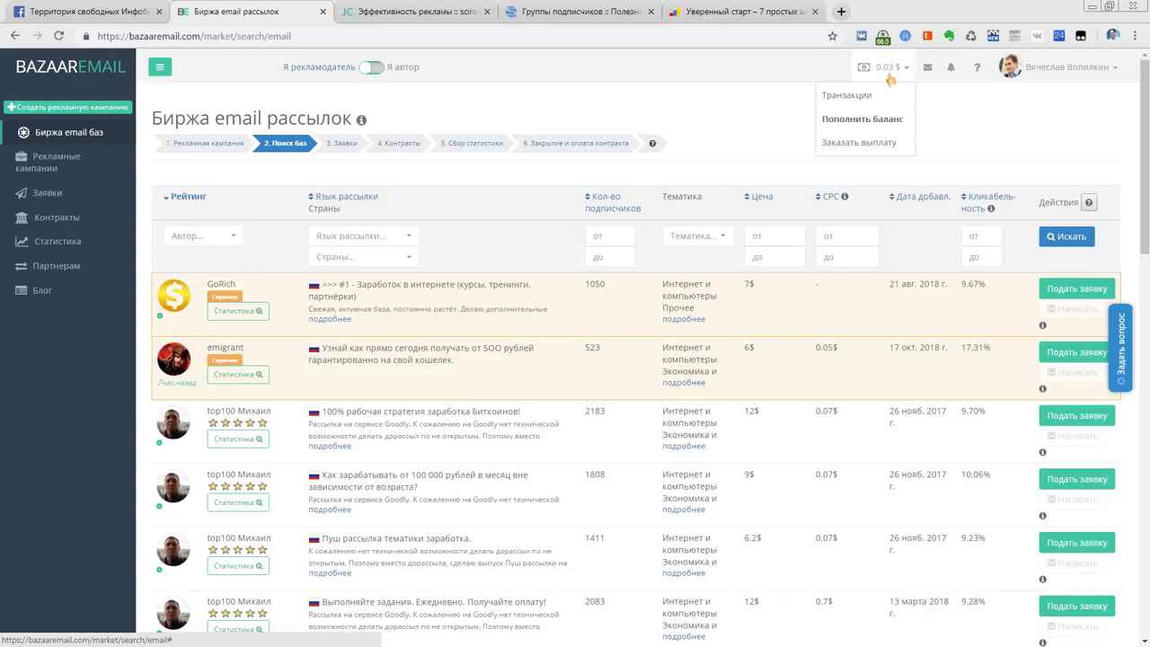
left_click(849, 121)
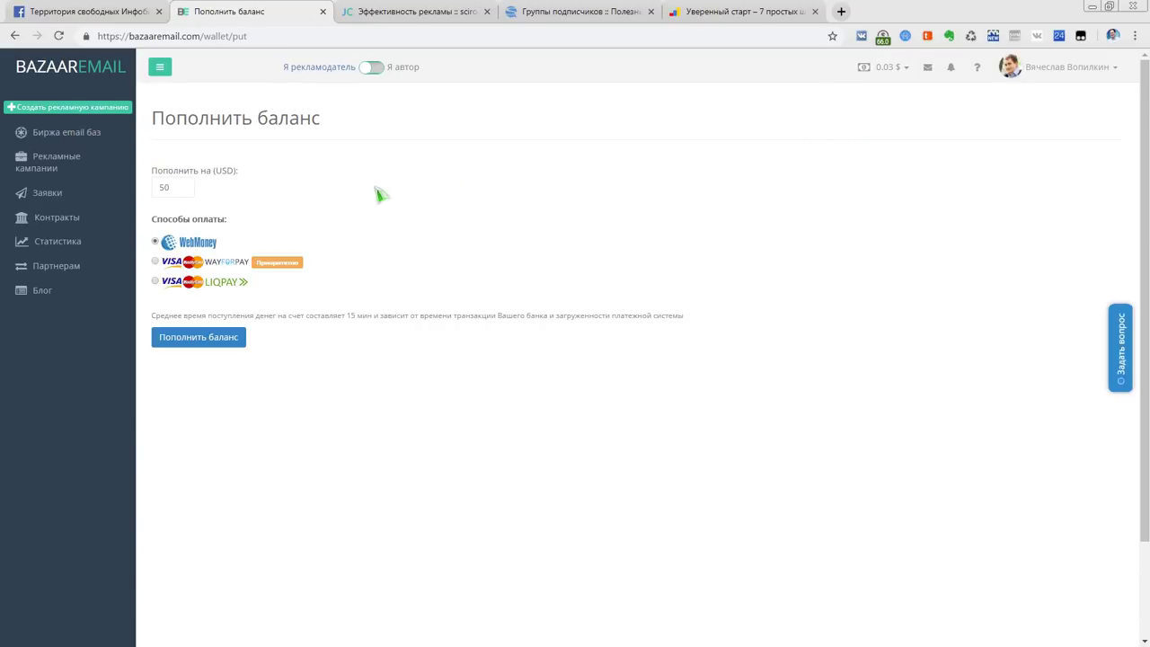
left_click(171, 189)
left_click_drag(173, 190, 159, 191)
type("10")
Transfer 13 USD of the partner earnings to the account balance
left_click(74, 275)
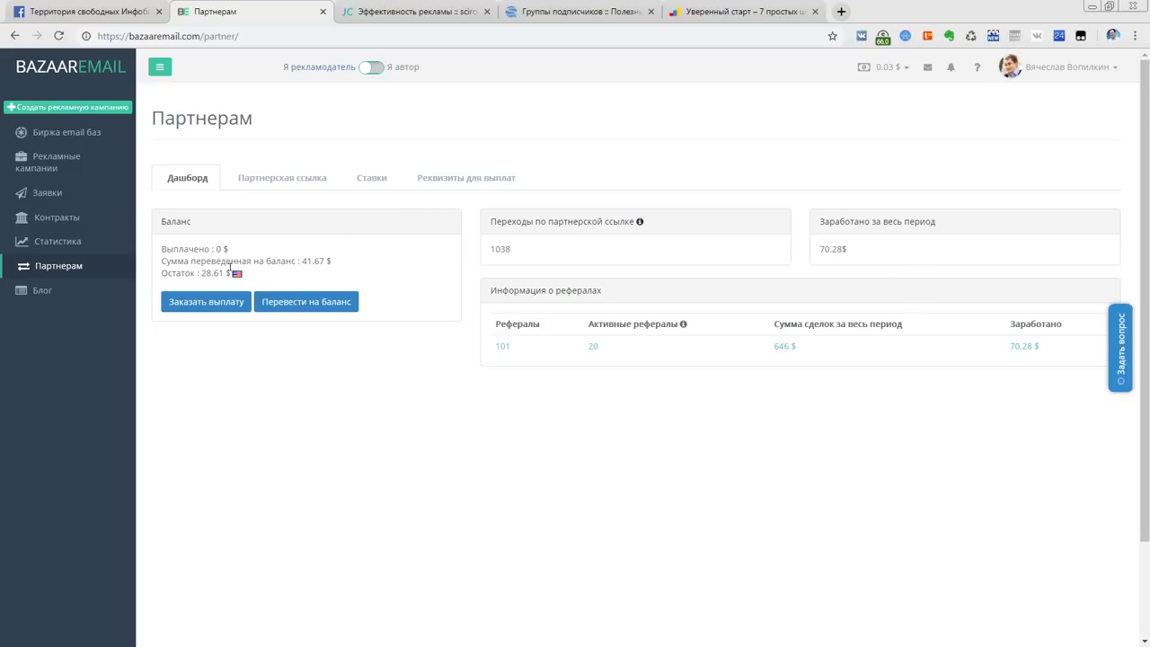
left_click(303, 304)
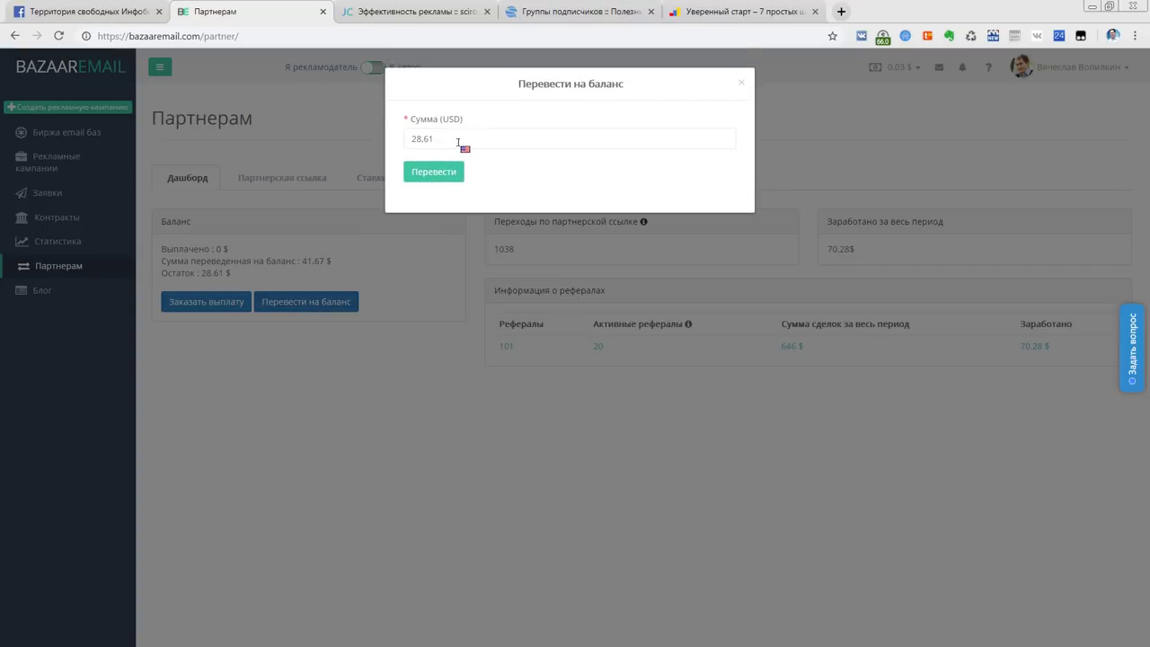
left_click_drag(459, 143, 412, 143)
type("13")
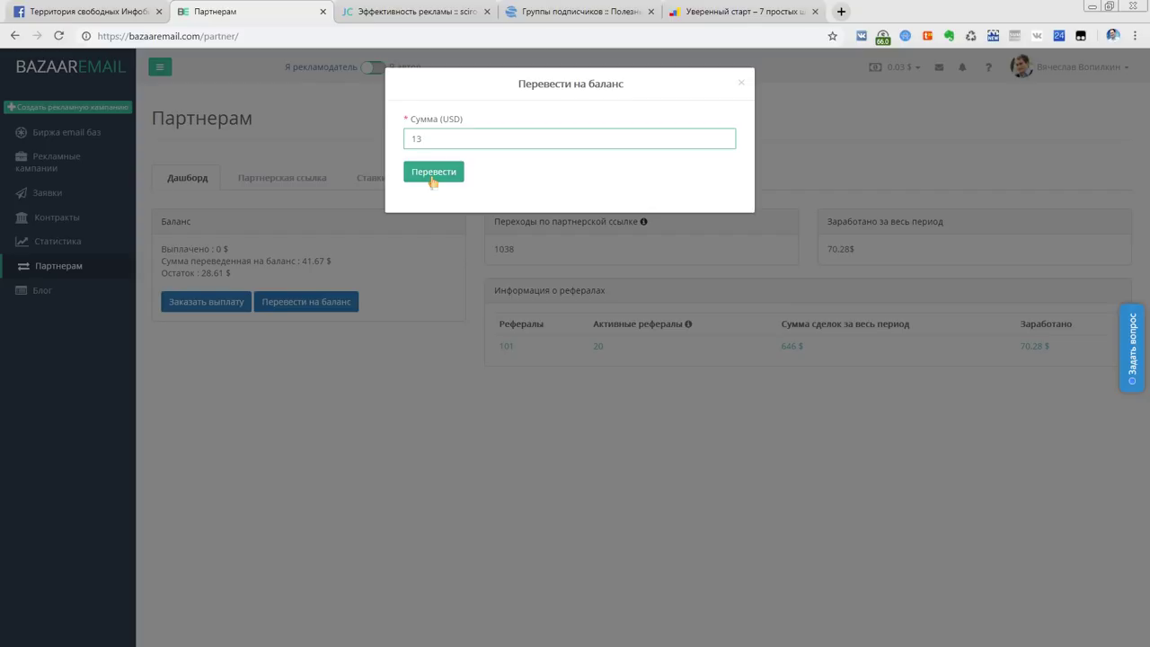
left_click(433, 174)
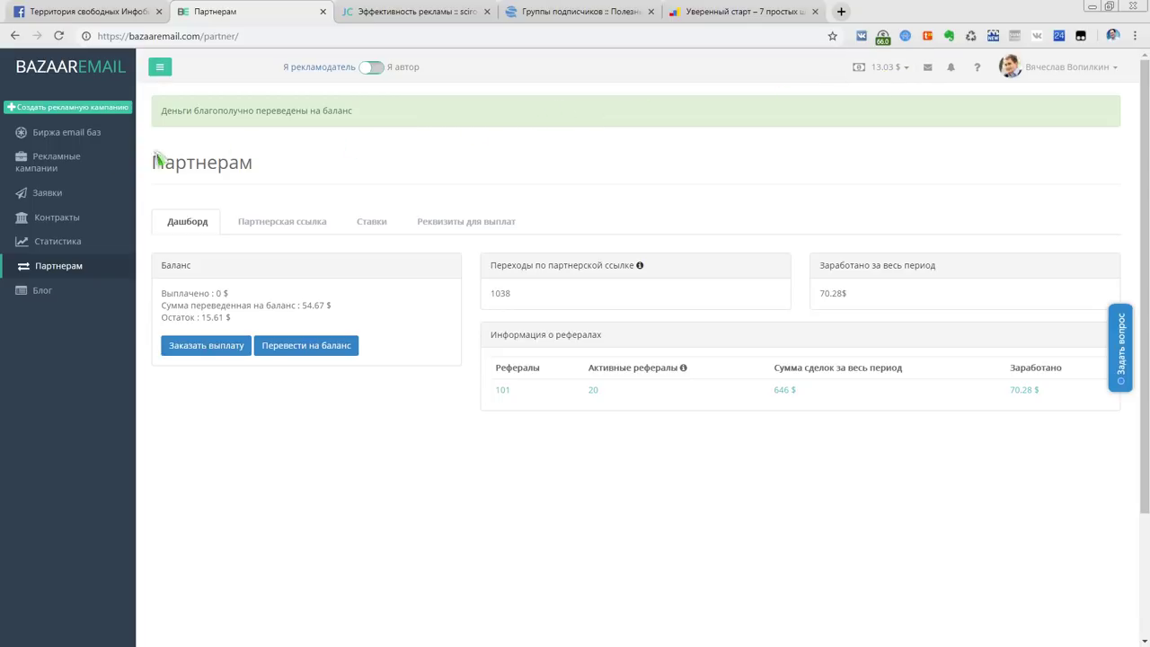
Clone the 24.10.18 advertising campaign and name the copy "06.11.18 Уверенный старт – 9 шагов"
left_click(59, 162)
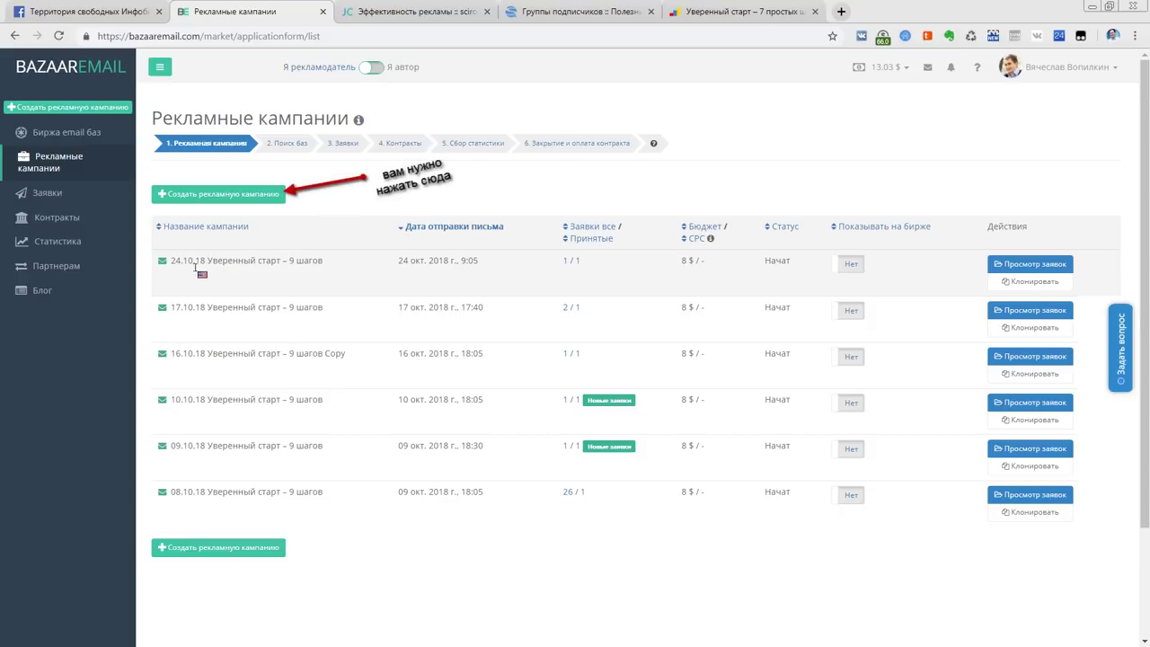
left_click(1038, 284)
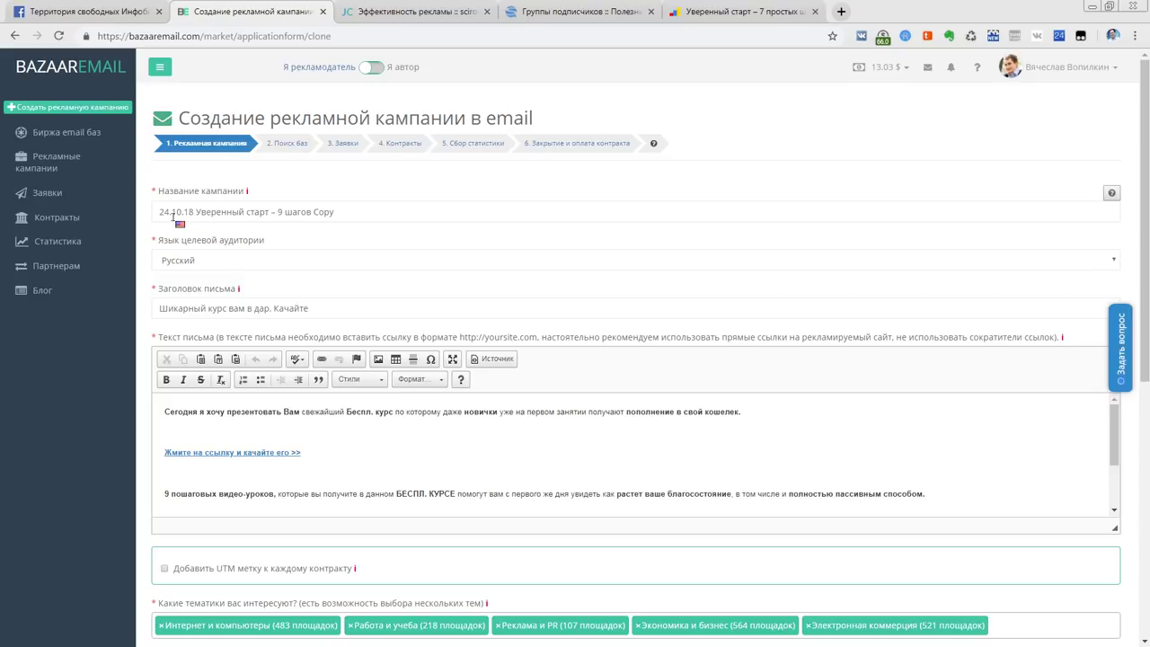
left_click_drag(172, 216, 161, 217)
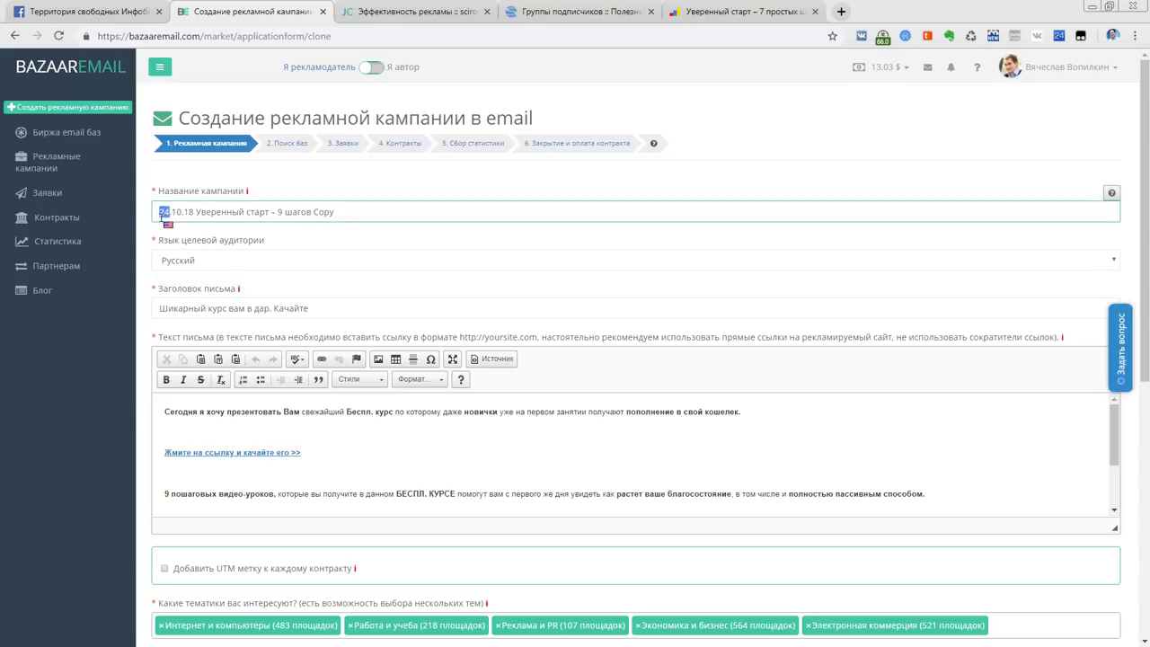
type("06")
left_click_drag(182, 216, 179, 215)
type("1")
left_click_drag(314, 215, 371, 223)
key("BackSpace")
Check the cloned campaign's target audience language and the email subject line
scroll(327, 217, "down", 1)
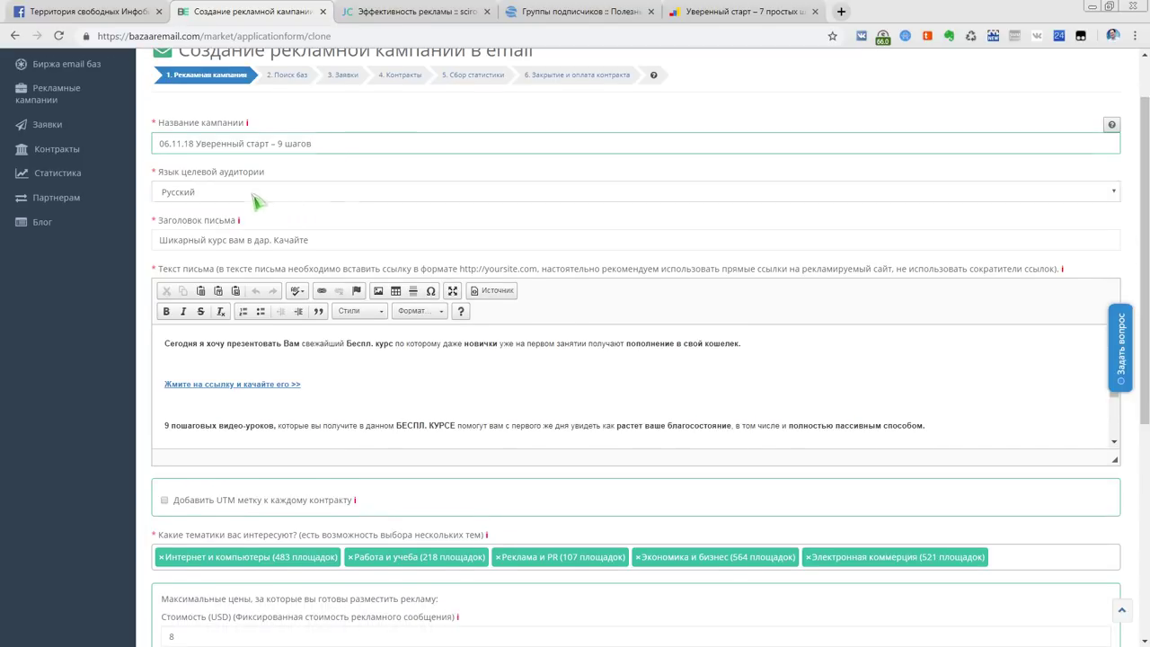
left_click(251, 195)
left_click(251, 199)
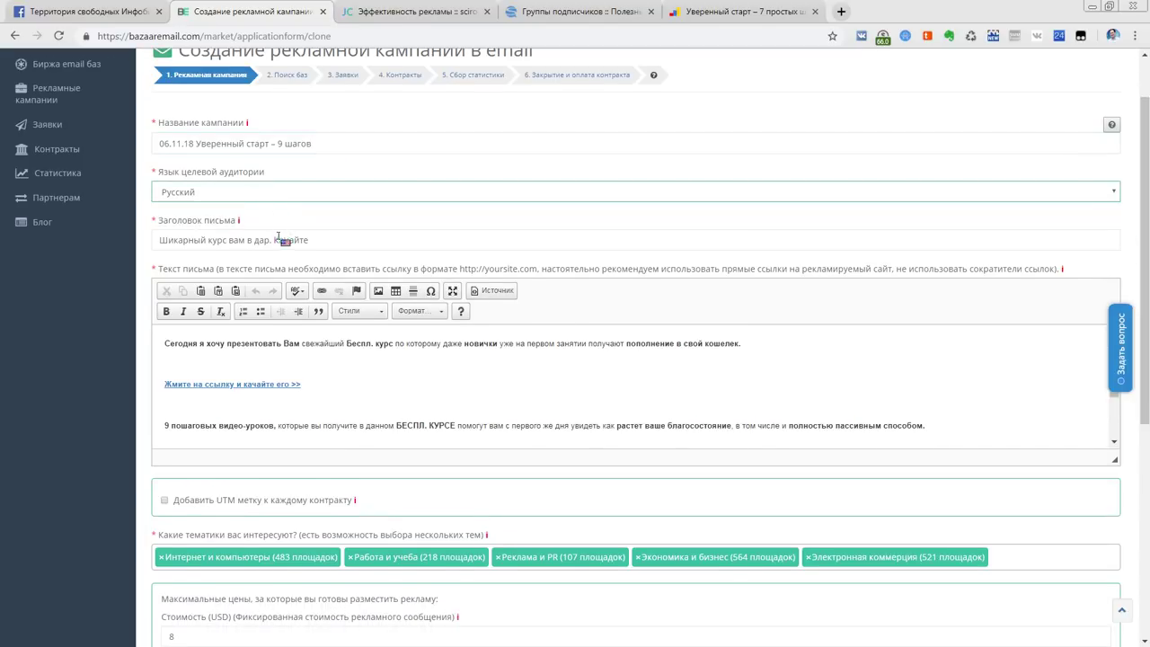
left_click(319, 242)
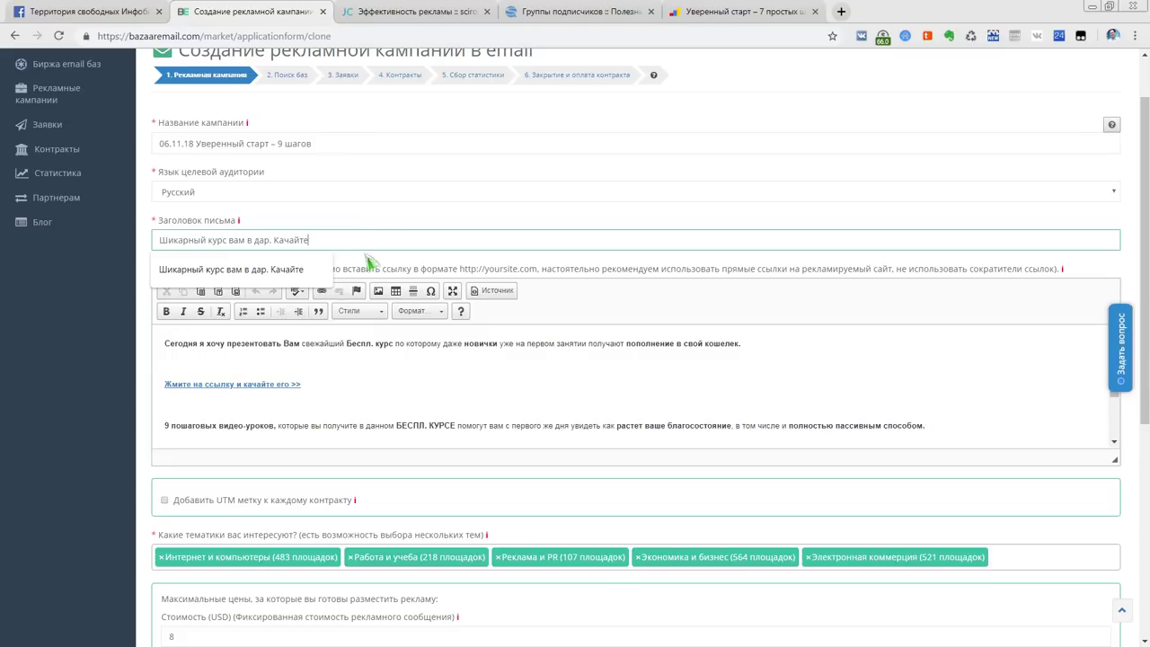
Read through the email body text of the cloned campaign, including both download links
left_click(416, 385)
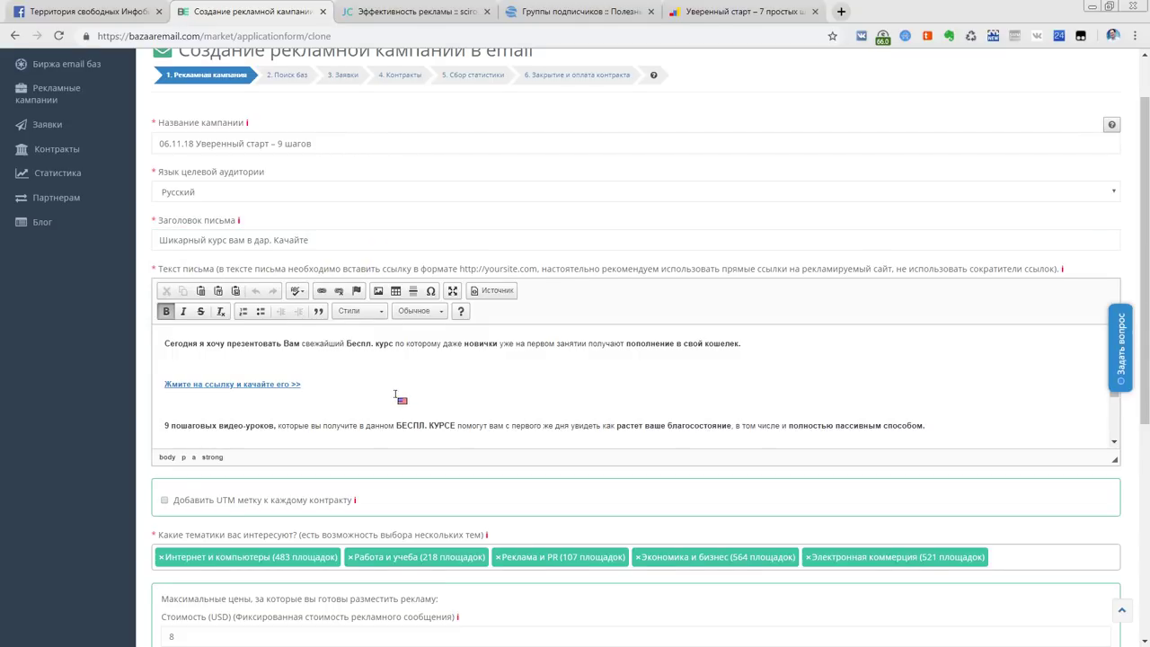
scroll(399, 395, "up", 1)
scroll(413, 359, "down", 2)
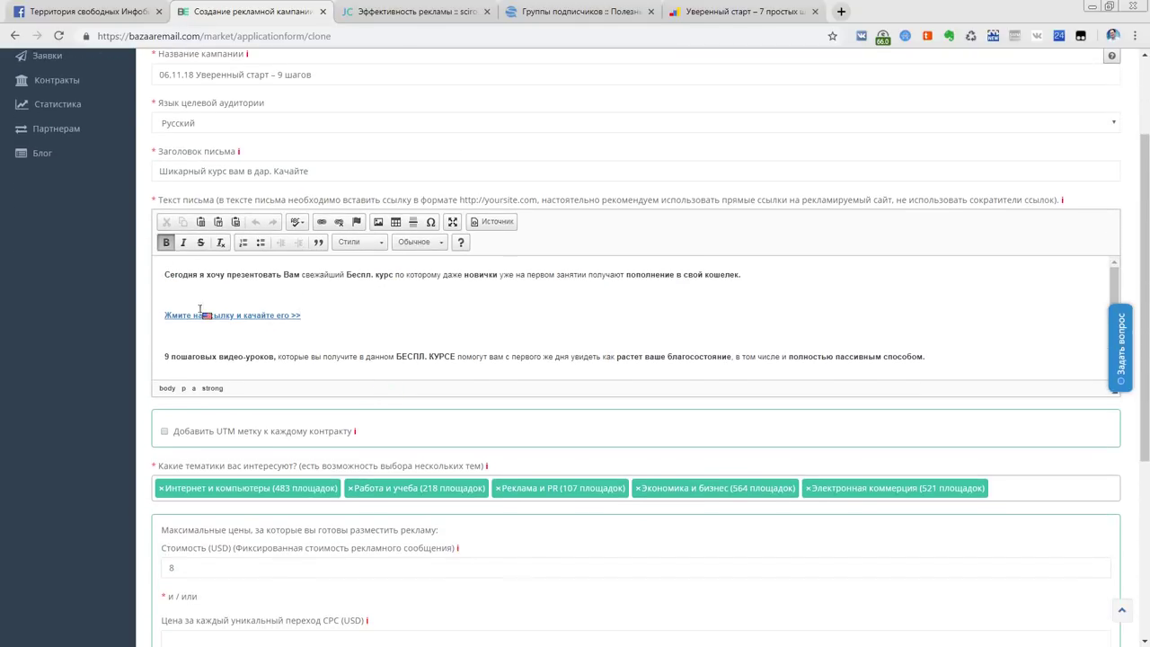
scroll(205, 309, "down", 2)
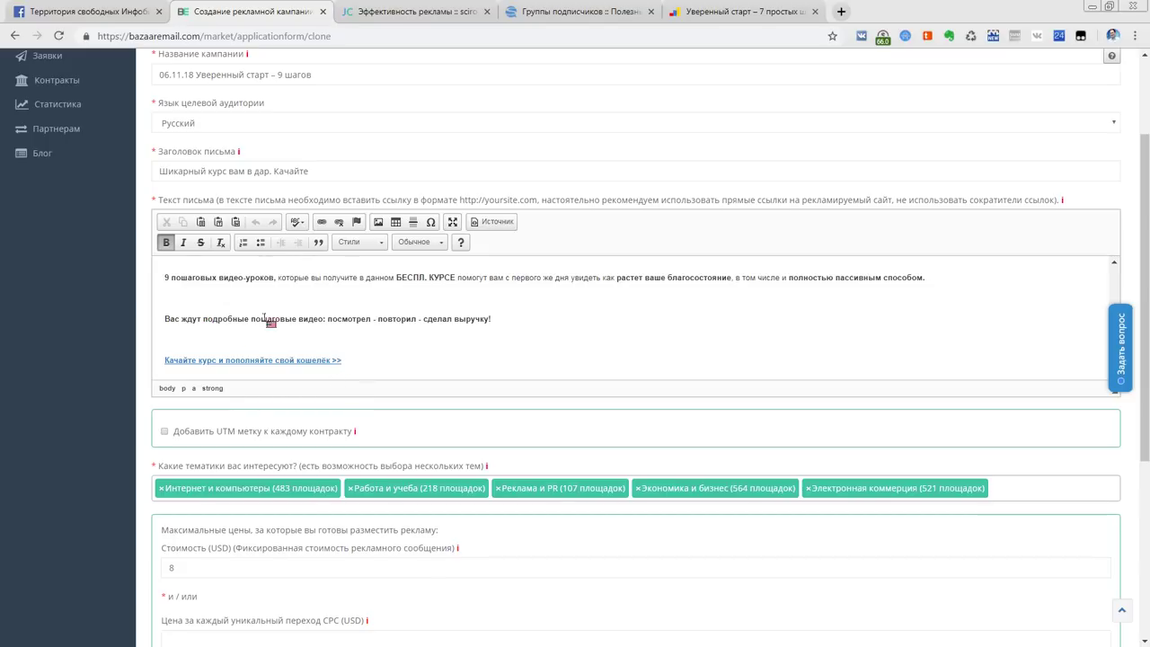
scroll(269, 305, "up", 2)
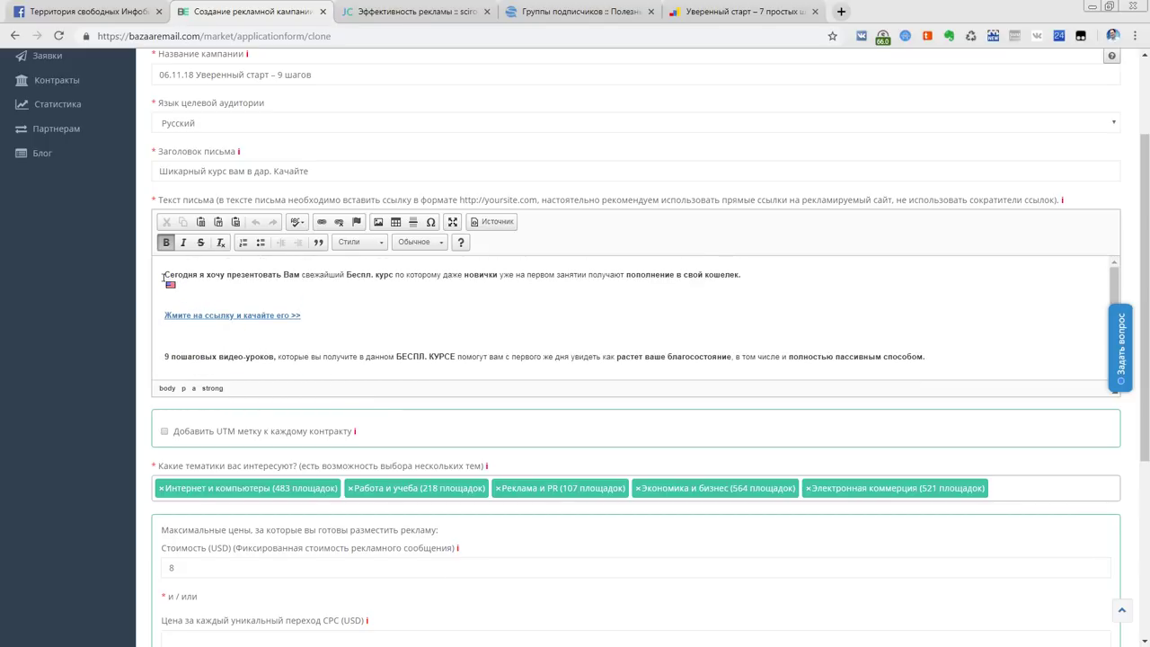
left_click_drag(162, 277, 340, 364)
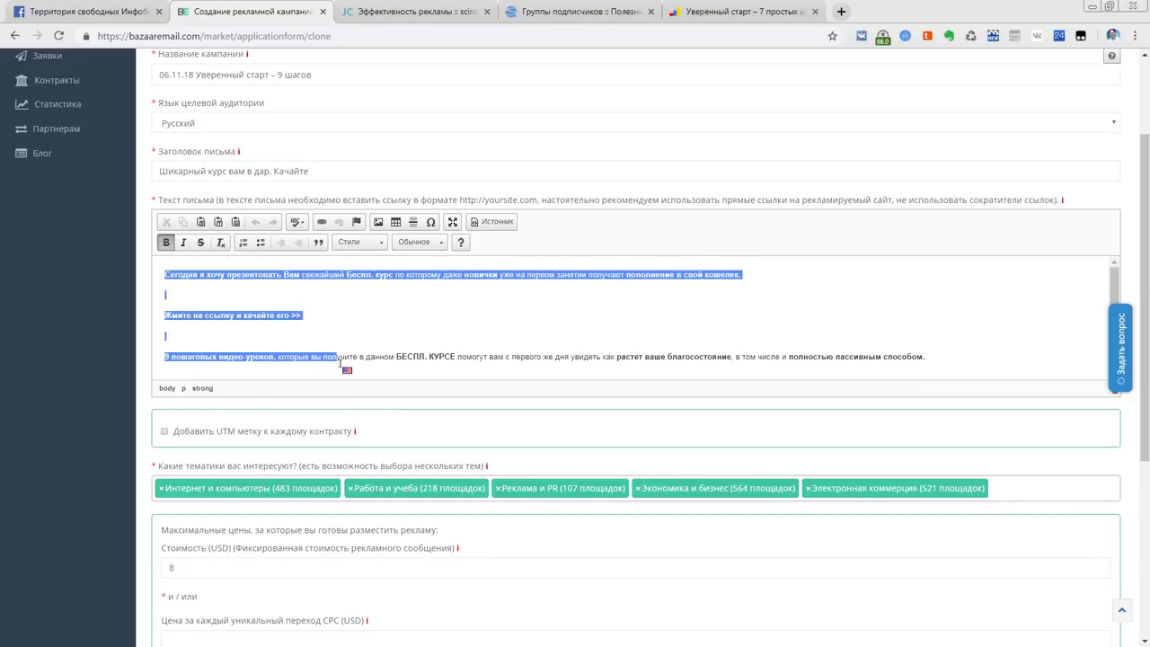
scroll(341, 359, "down", 2)
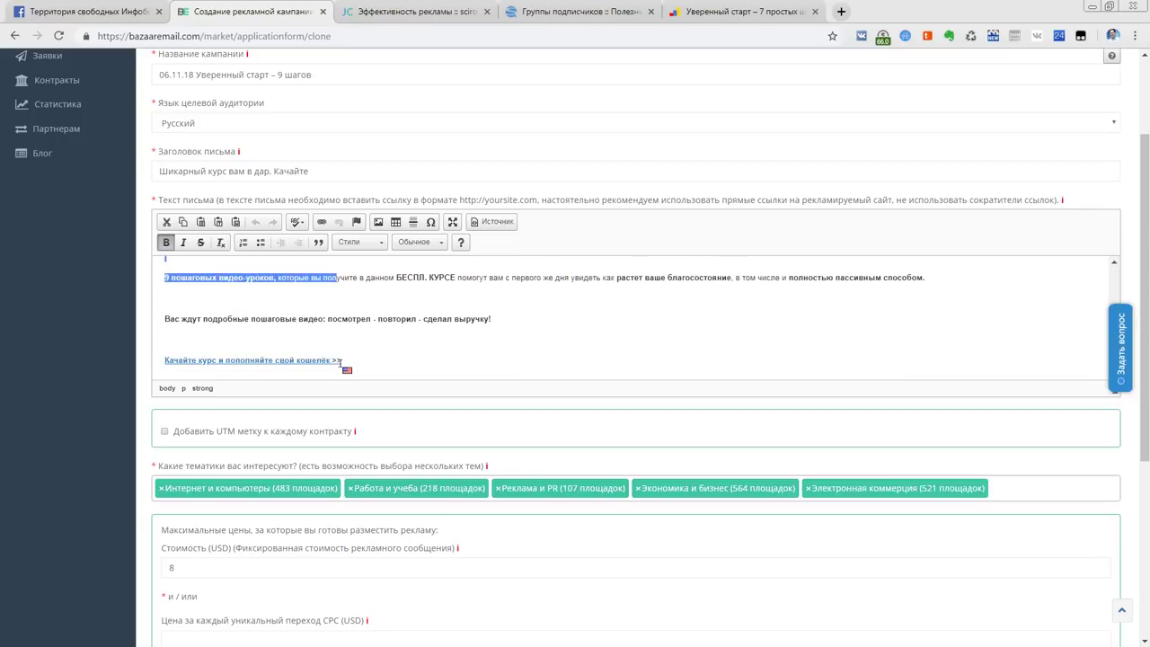
left_click(350, 325)
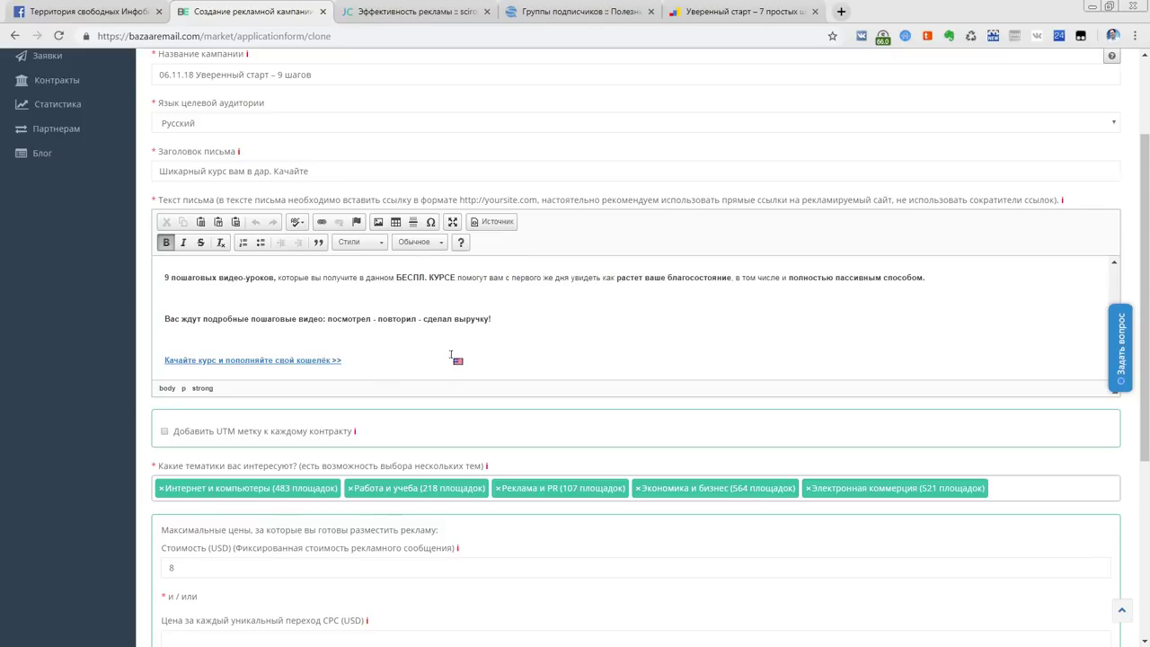
scroll(456, 354, "up", 2)
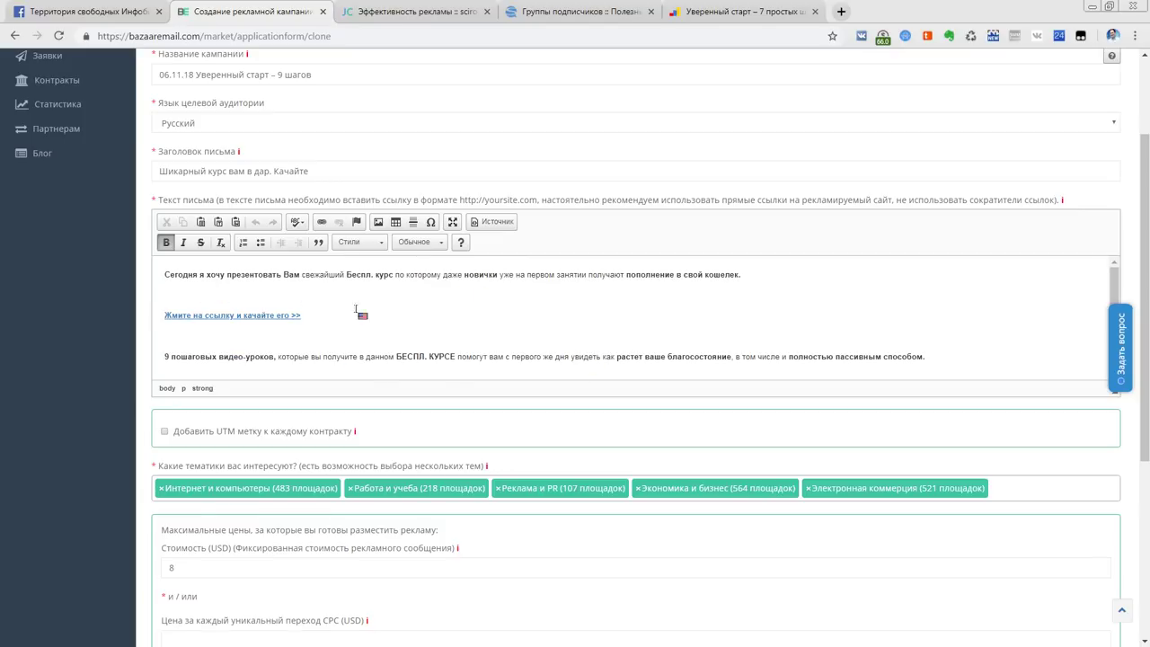
scroll(490, 370, "down", 1)
scroll(485, 365, "down", 1)
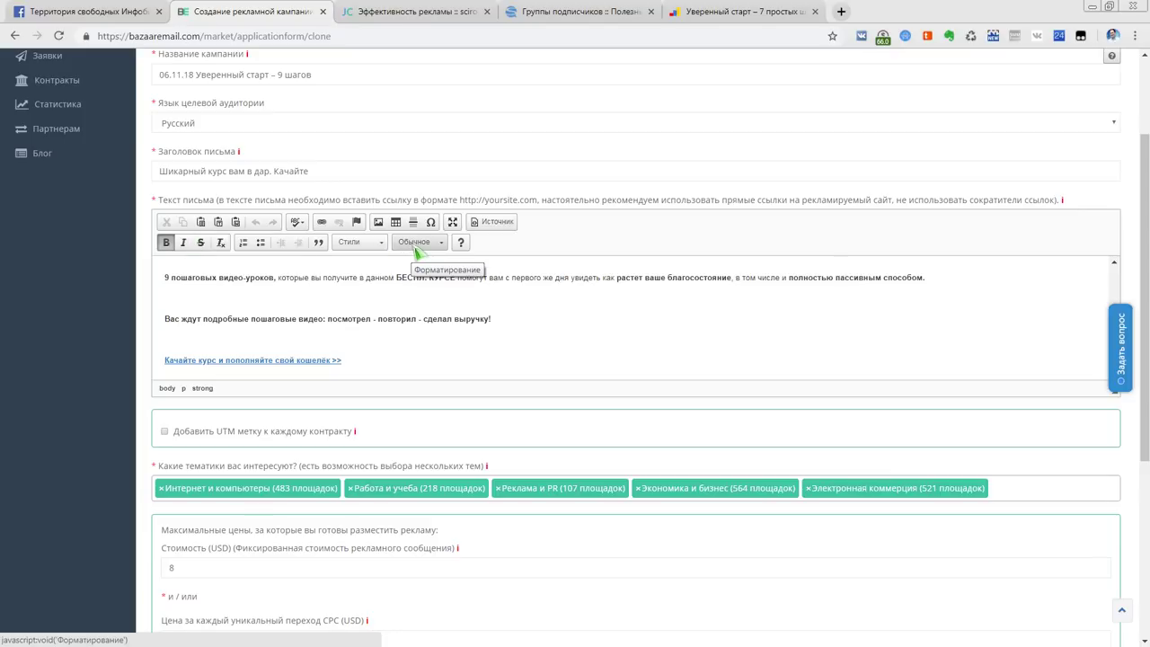
scroll(402, 310, "up", 3)
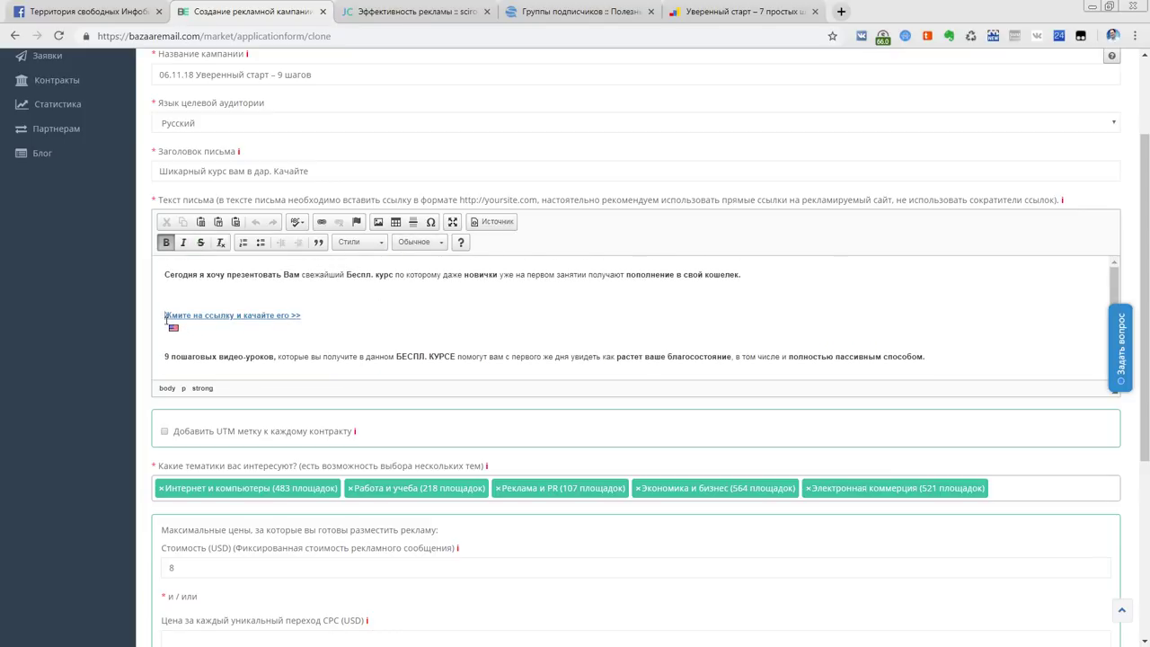
Edit the "Жмите на ссылку и качайте его >>" link in the email body so its utm_source becomes reklam06.11
left_click_drag(166, 318, 303, 323)
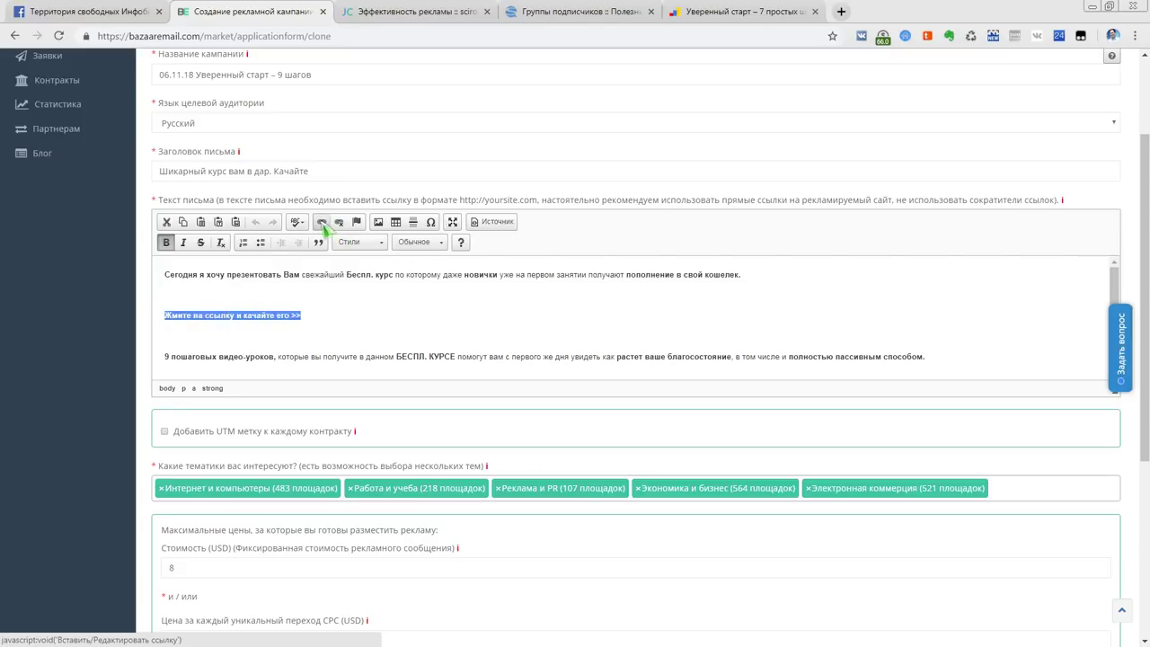
left_click(322, 225)
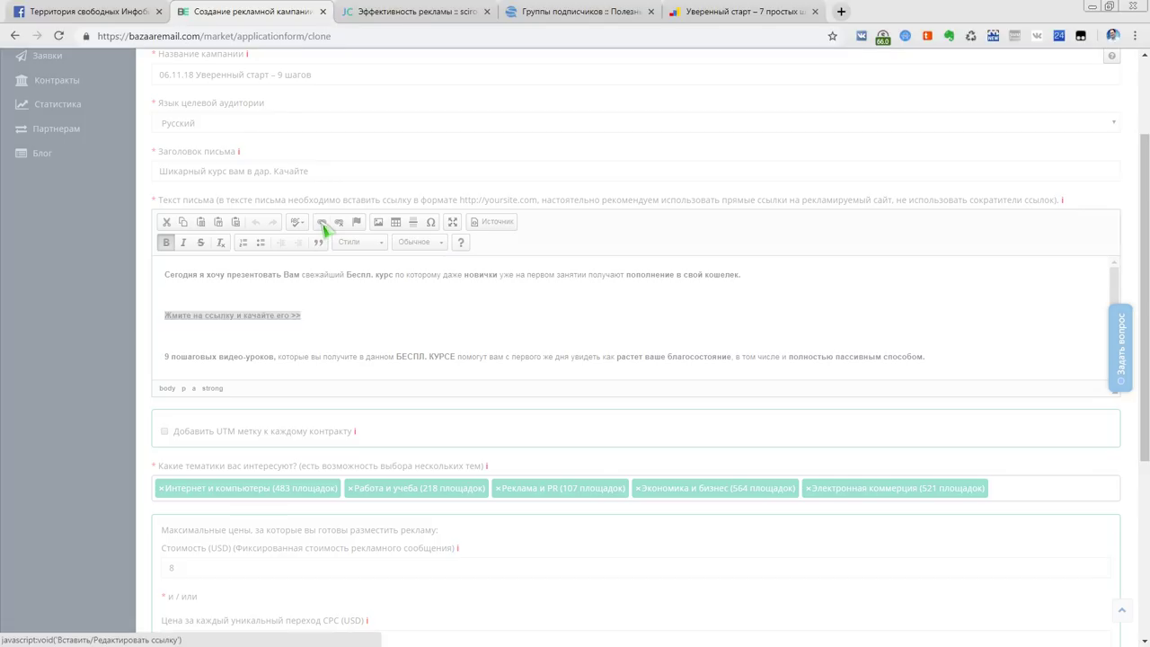
left_click_drag(583, 345, 695, 351)
left_click(570, 346)
left_click(616, 342)
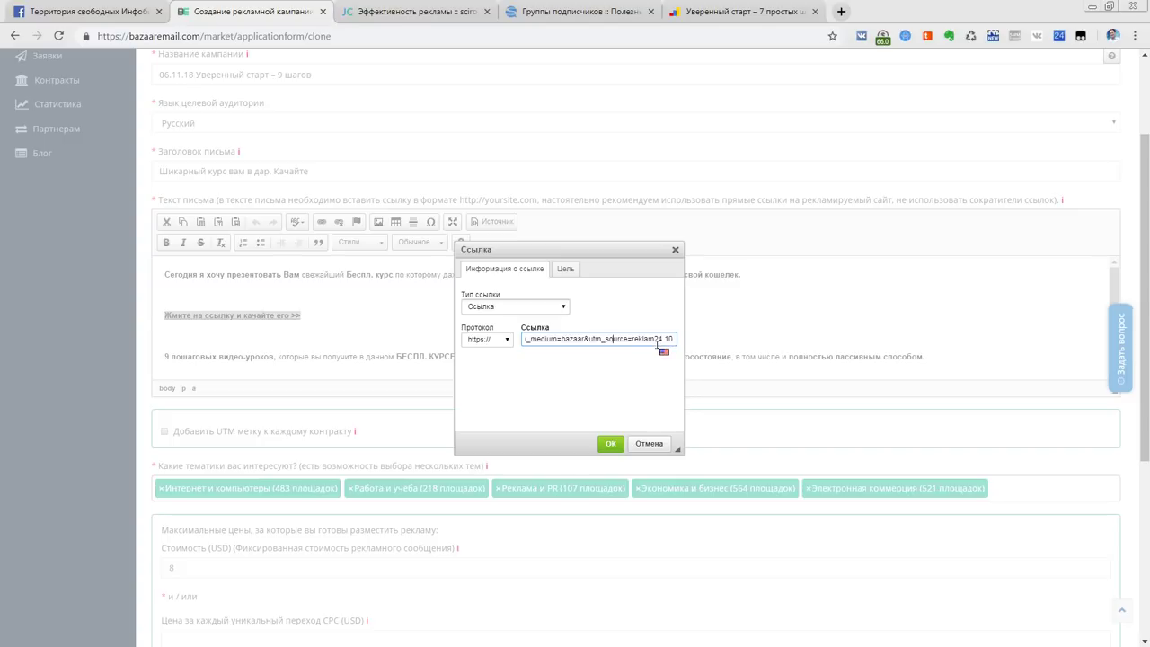
left_click_drag(654, 340, 666, 344)
type("06")
left_click_drag(665, 342, 688, 346)
type("11")
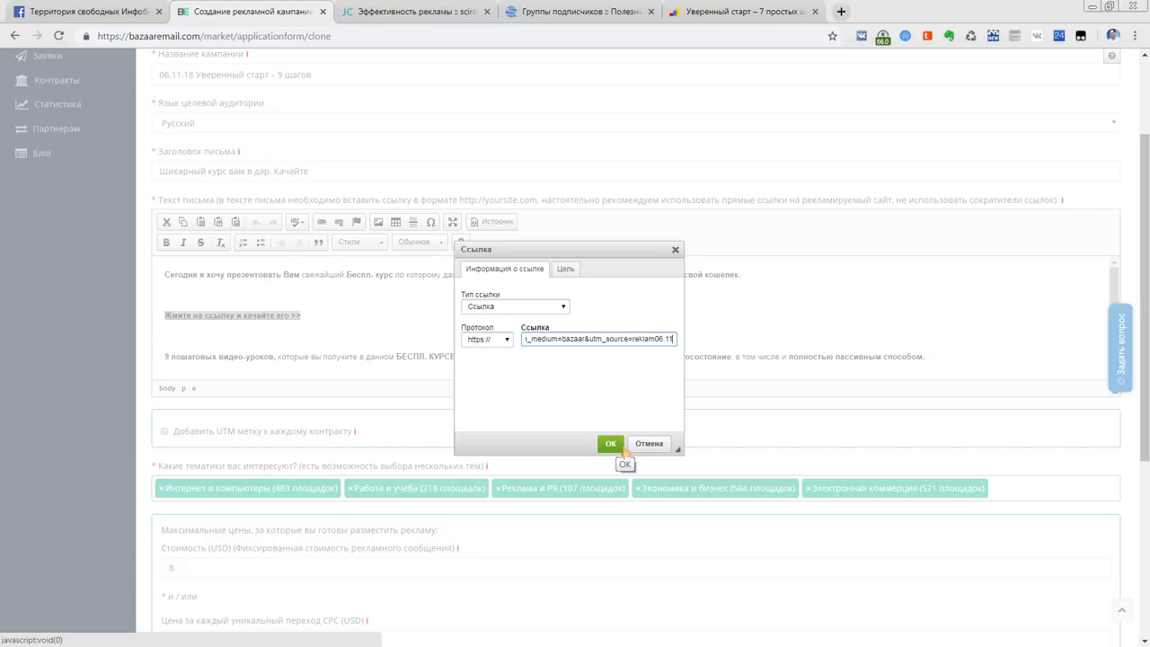
left_click(611, 443)
Change the utm_source to reklam06.11 in the "Качайте курс и пополняйте свой кошелёк >>" link at the end of the email body
scroll(475, 387, "down", 4)
scroll(371, 353, "up", 3)
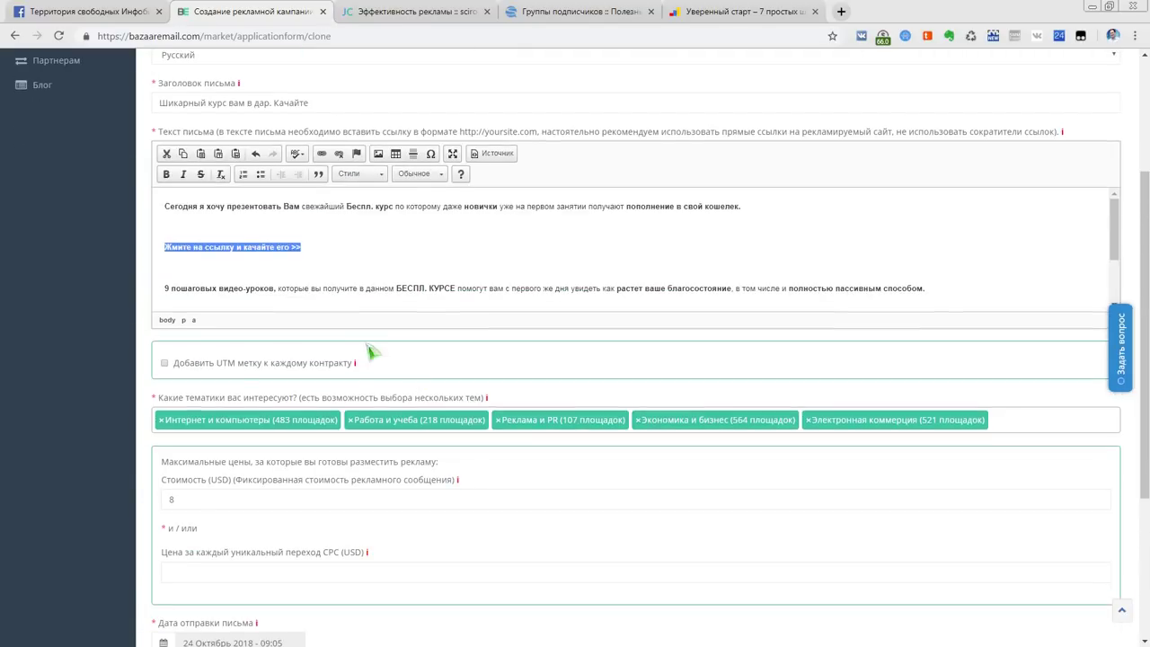
scroll(344, 270, "down", 2)
left_click(314, 292)
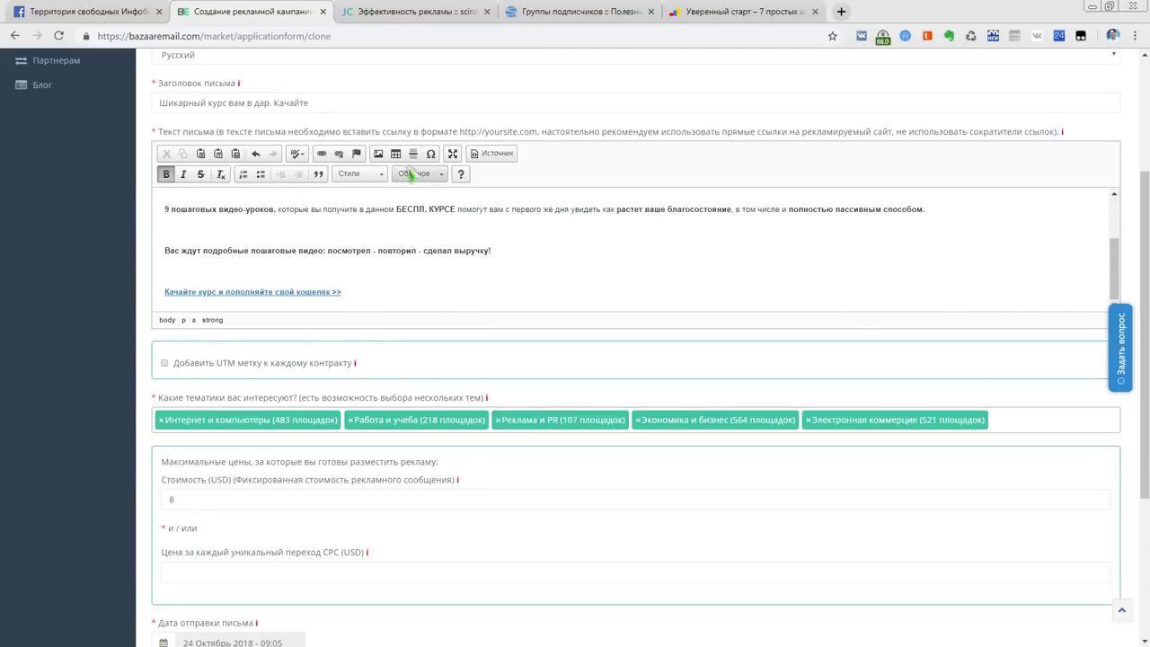
left_click(322, 155)
left_click(628, 340)
left_click_drag(617, 339, 732, 354)
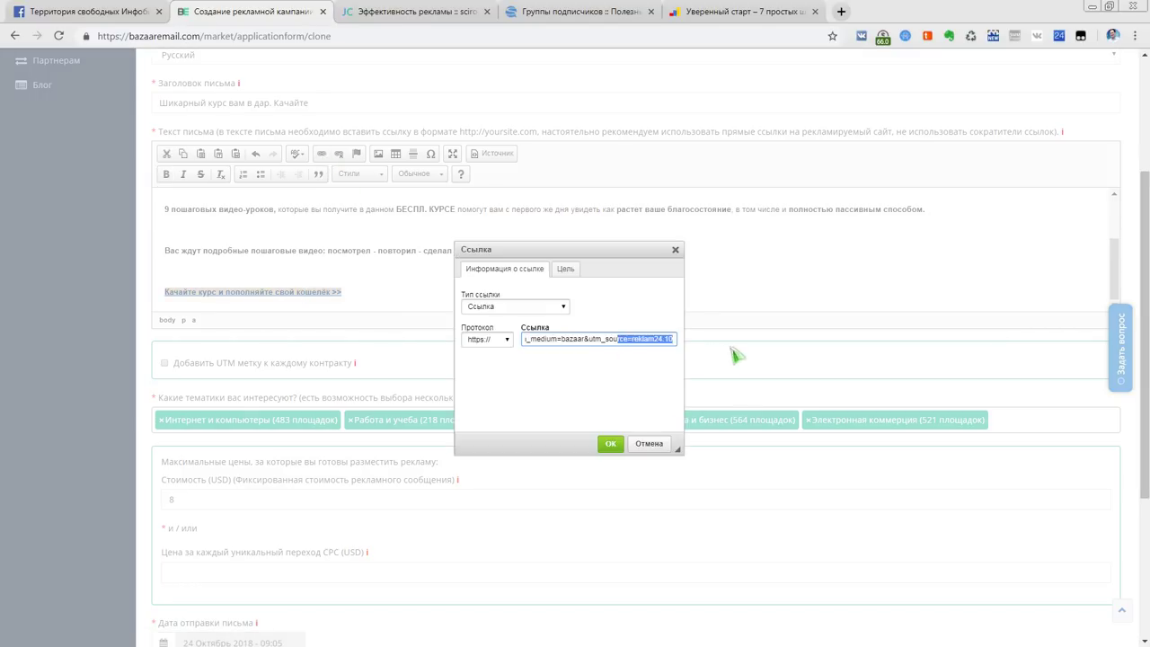
left_click_drag(655, 339, 690, 353)
type("06")
type("11")
left_click(608, 443)
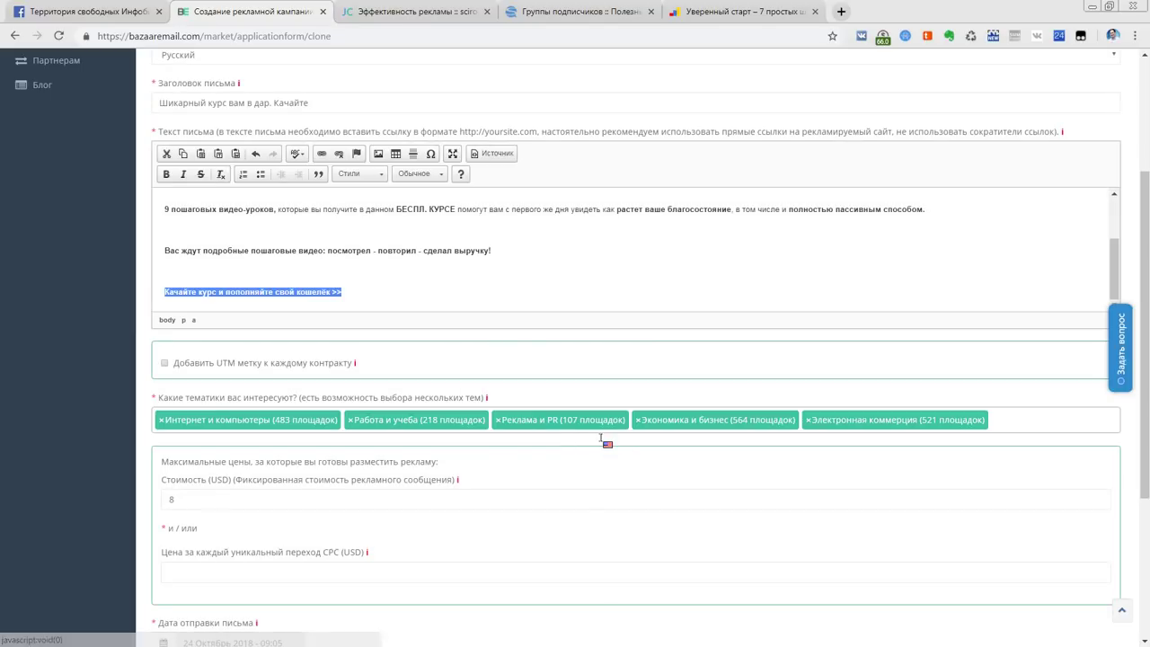
Review the UTM tag option, the selected campaign topics and the list of other available topics
scroll(597, 438, "down", 2)
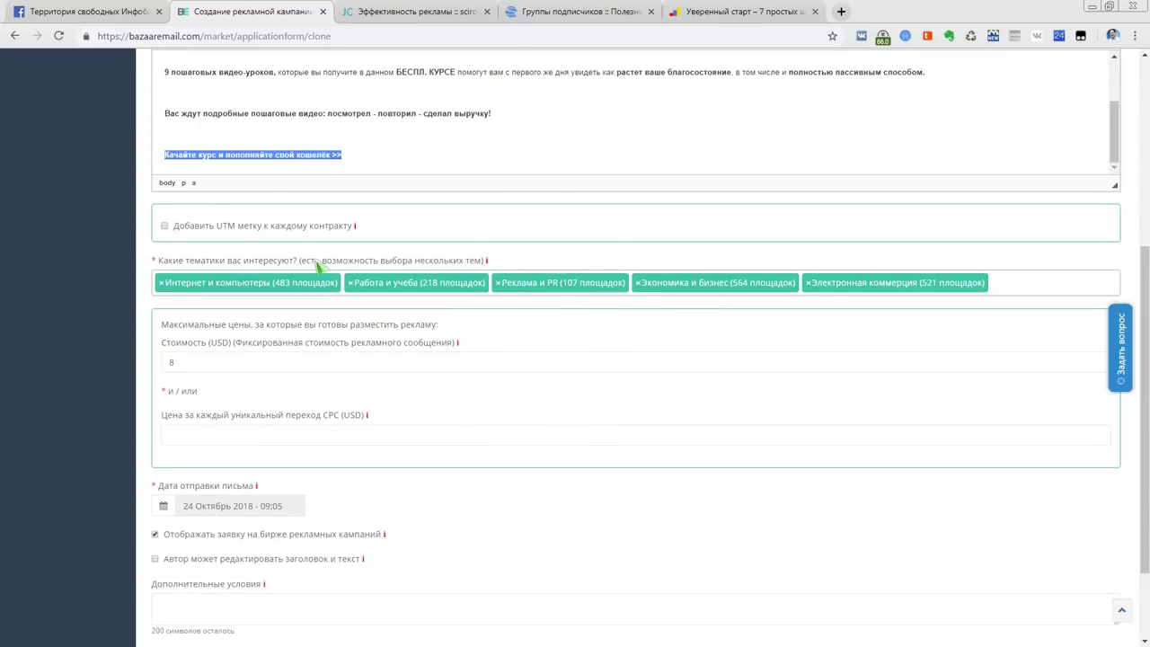
mouse_move(167, 230)
scroll(299, 393, "down", 1)
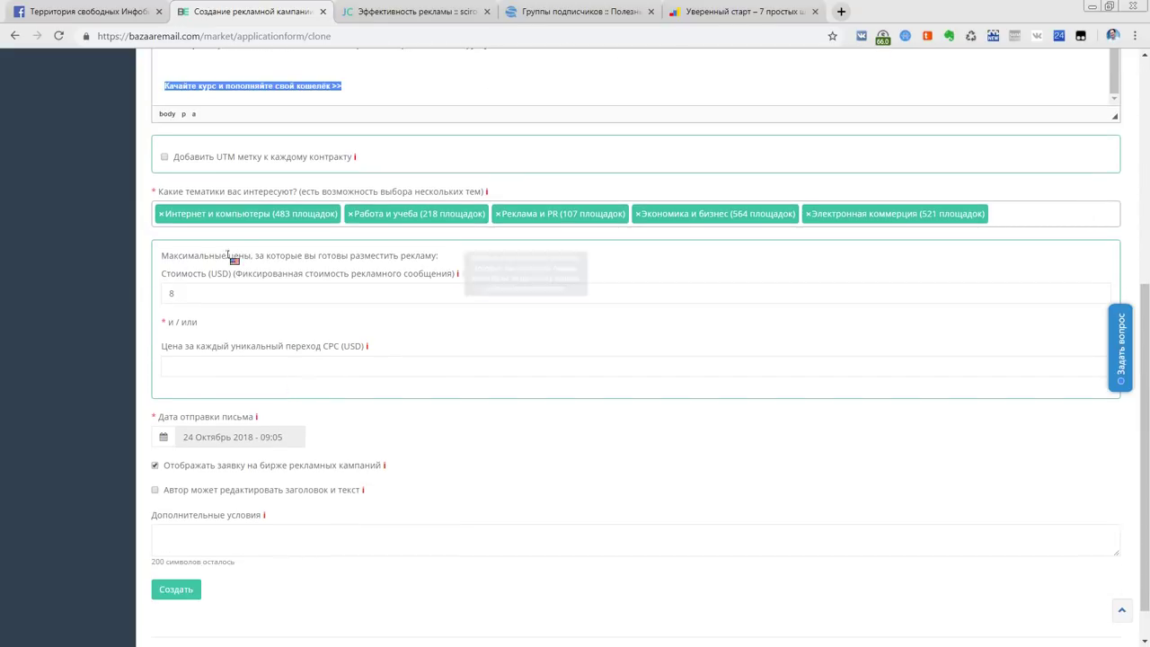
left_click(1013, 219)
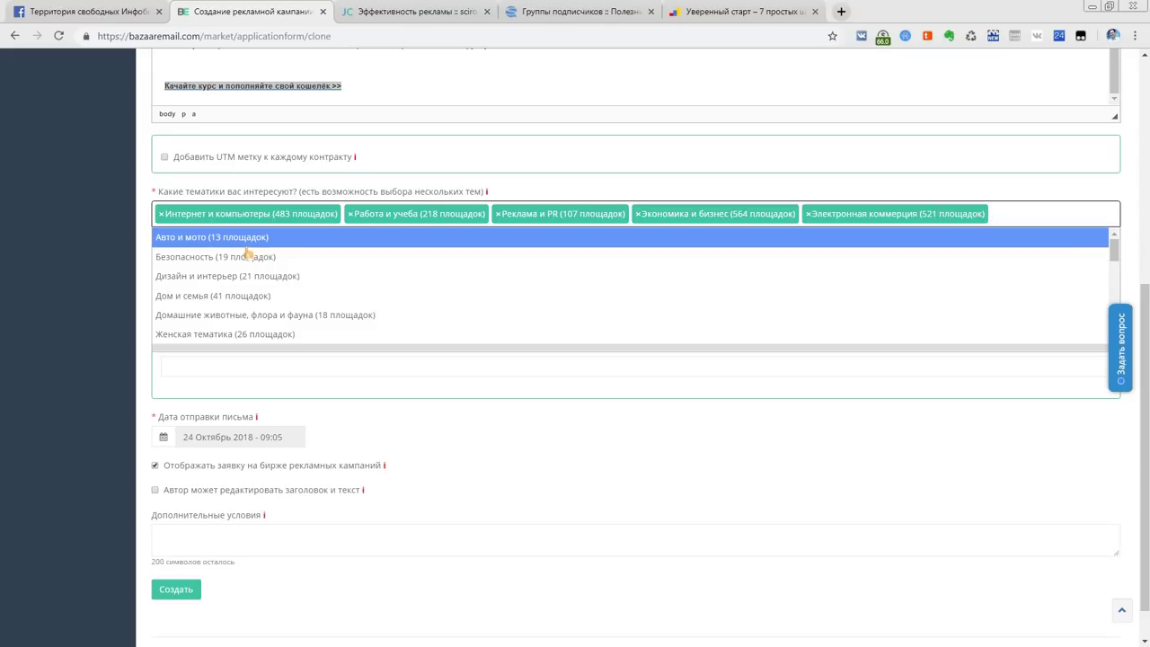
scroll(247, 269, "down", 1)
scroll(245, 315, "down", 1)
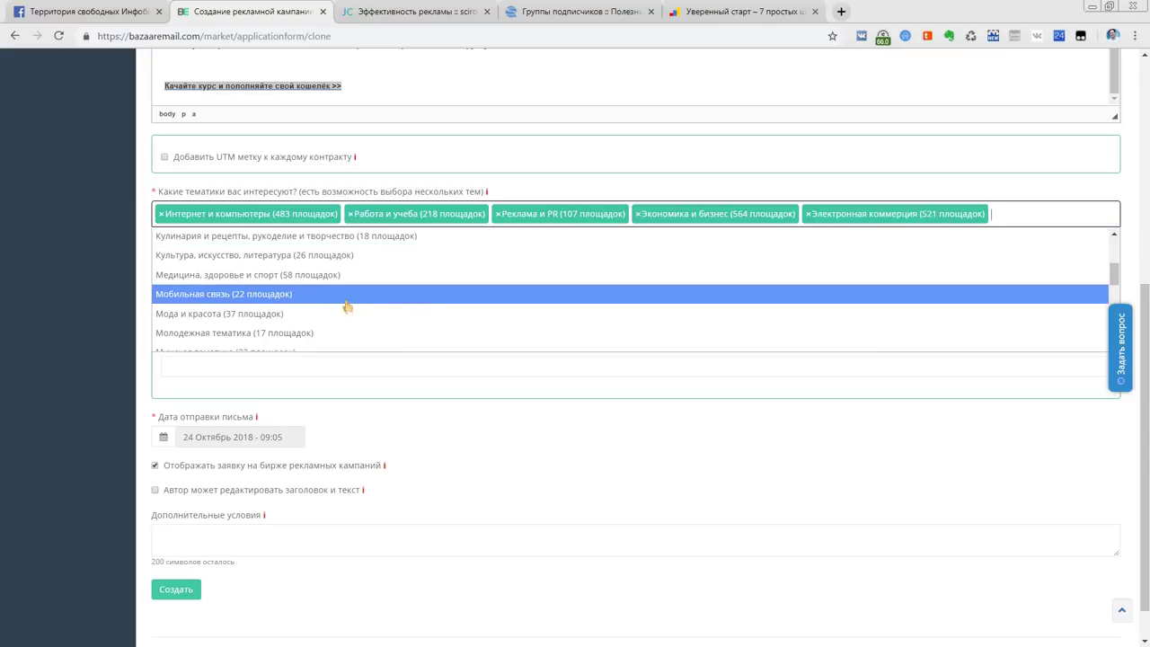
scroll(411, 300, "down", 5)
scroll(288, 328, "up", 8)
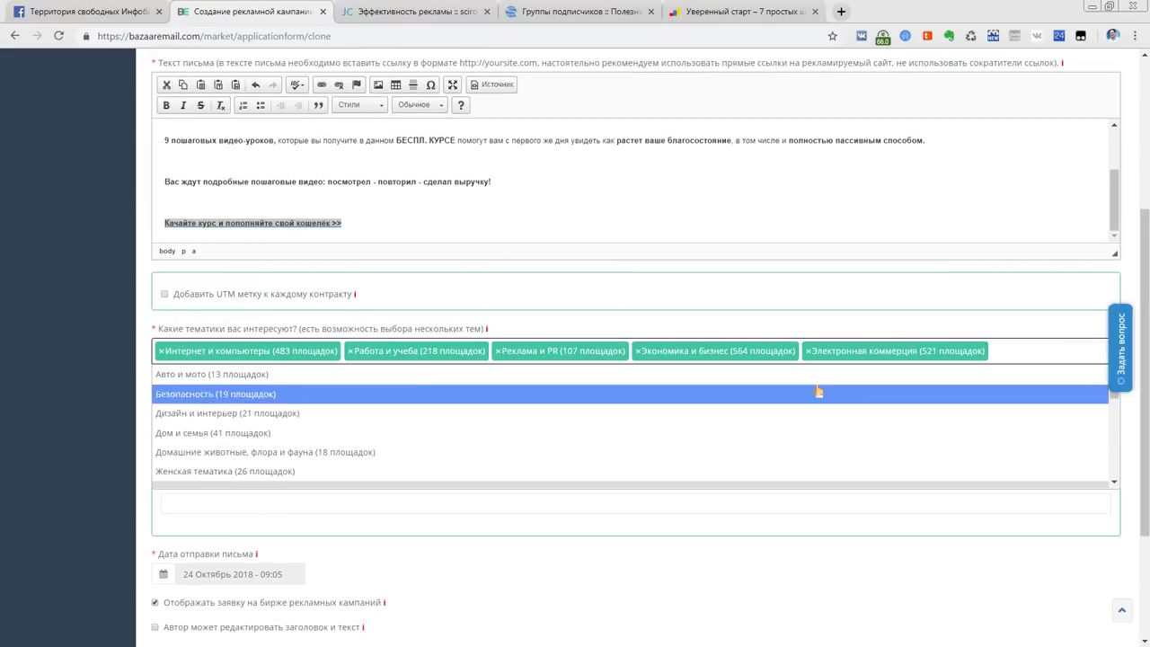
left_click(961, 329)
scroll(959, 328, "down", 2)
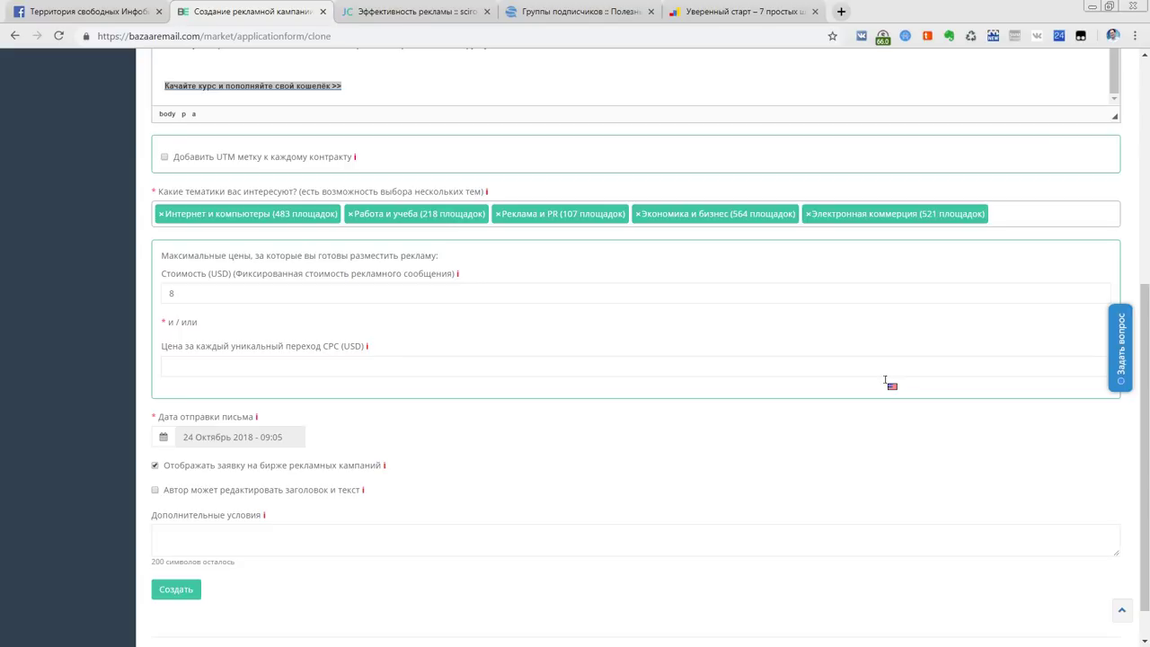
Check the campaign's maximum prices: the fixed message cost and the CPC price per unique click
scroll(885, 382, "down", 1)
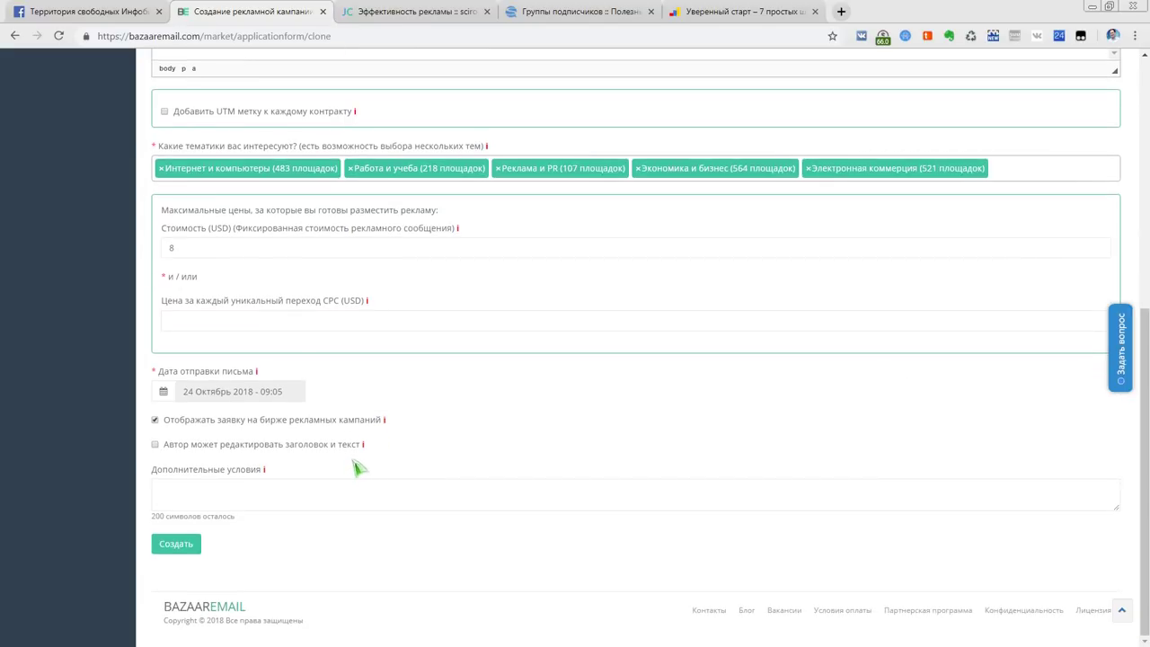
left_click(165, 252)
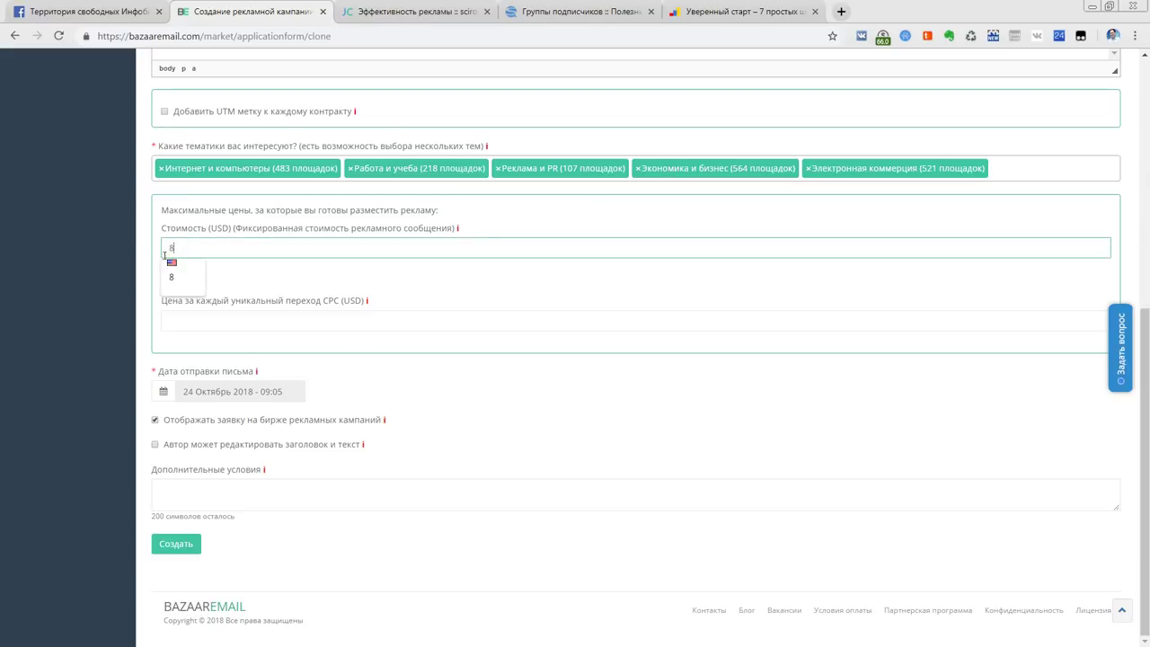
left_click(224, 332)
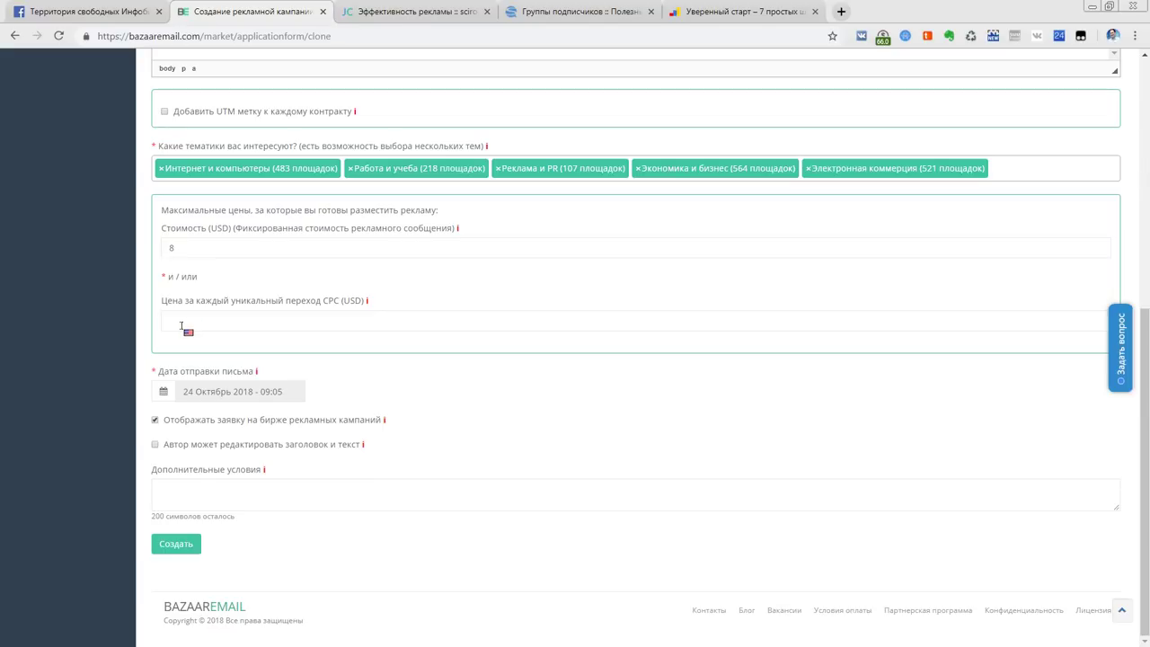
left_click(181, 251)
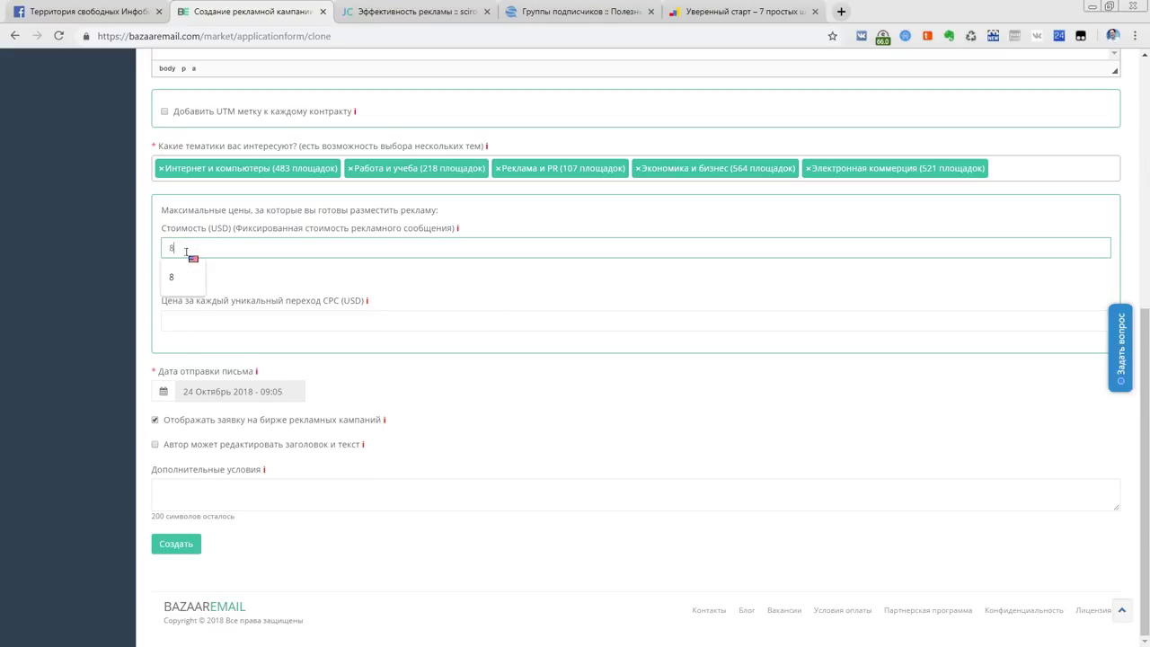
left_click(212, 323)
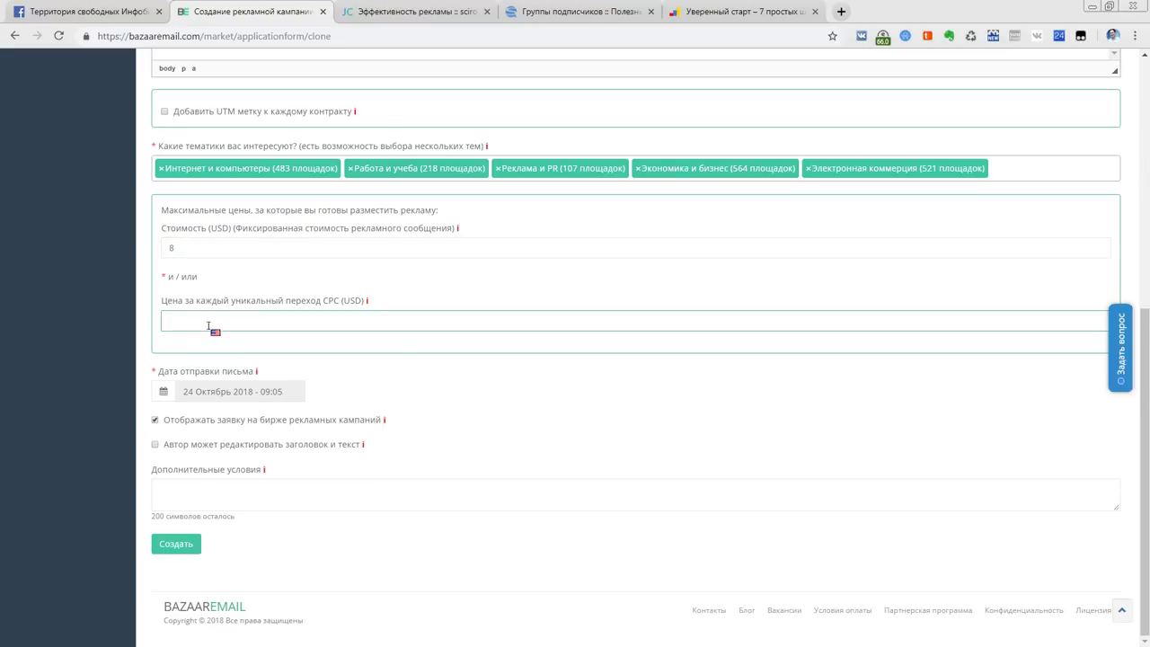
Set the email sending date to 7 November 2018 at 9:05 and turn off displaying the request on the campaign exchange
left_click(208, 391)
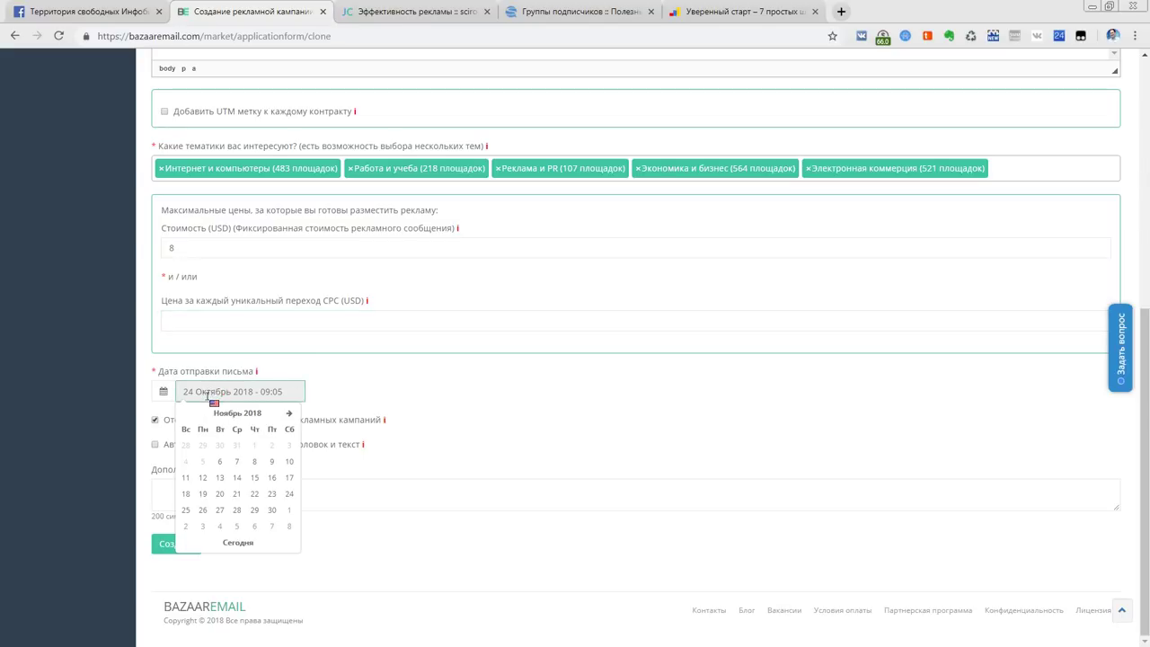
left_click(237, 462)
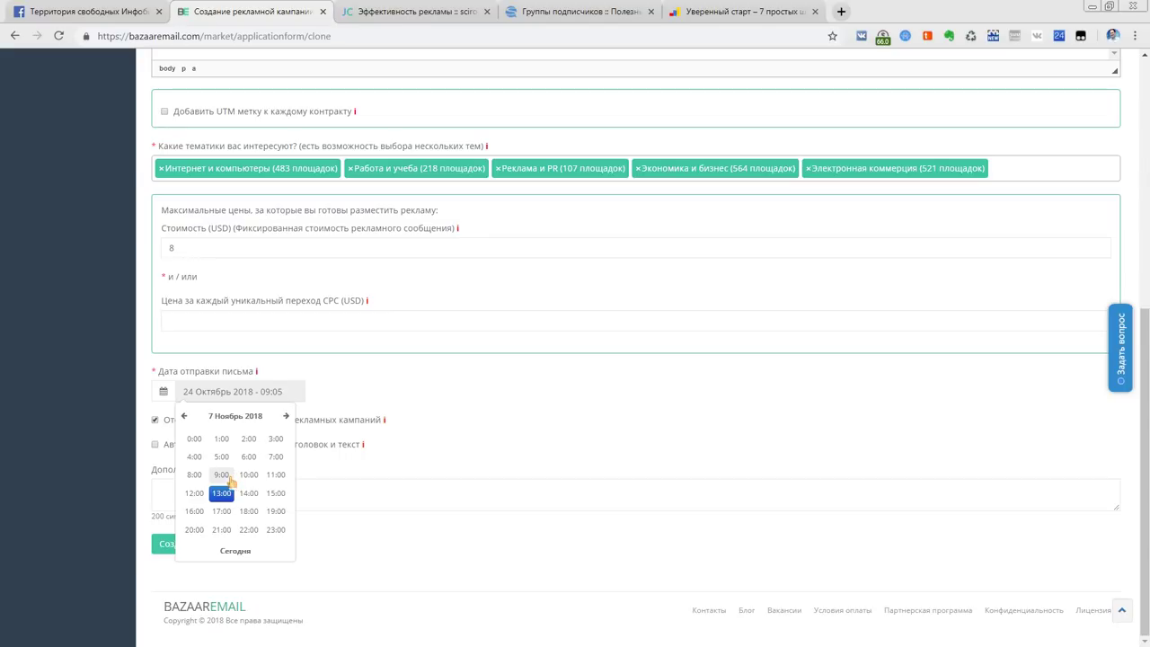
left_click(222, 474)
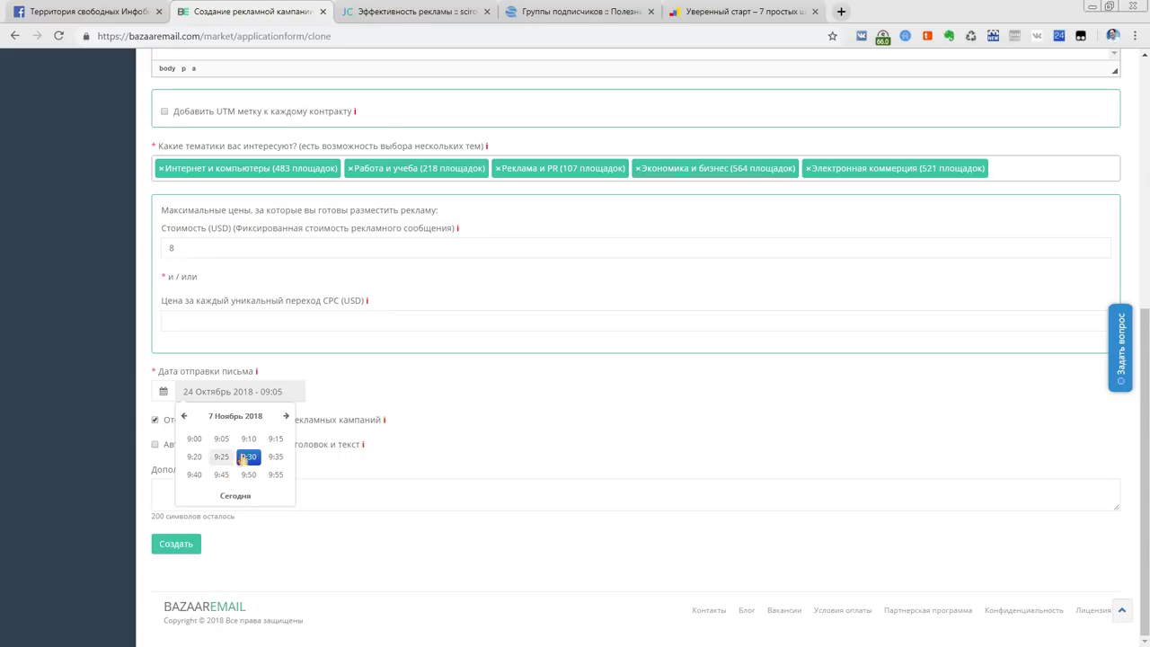
left_click(226, 441)
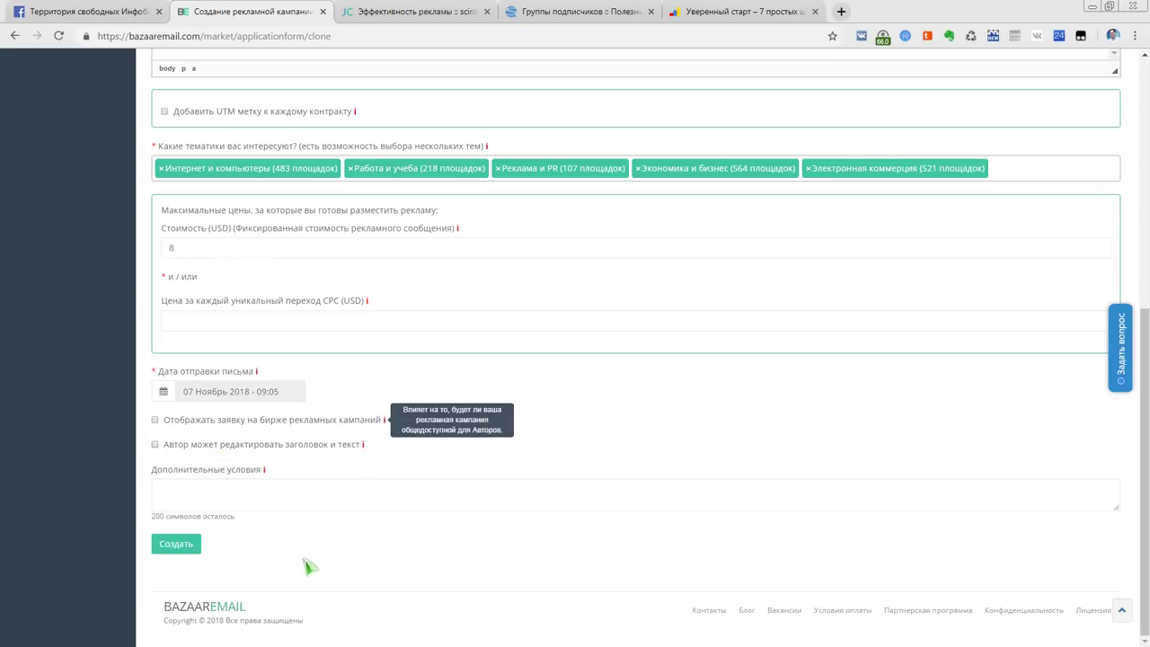
Create the campaign and open the email base exchange to pick bases manually
left_click(173, 550)
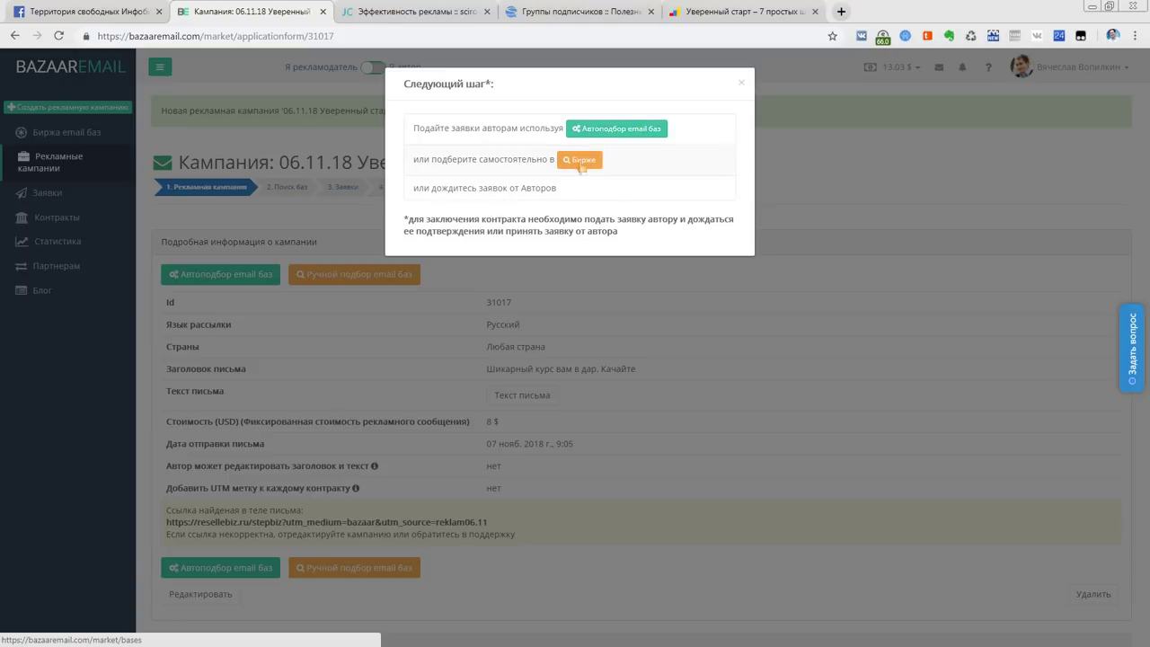
left_click(580, 160)
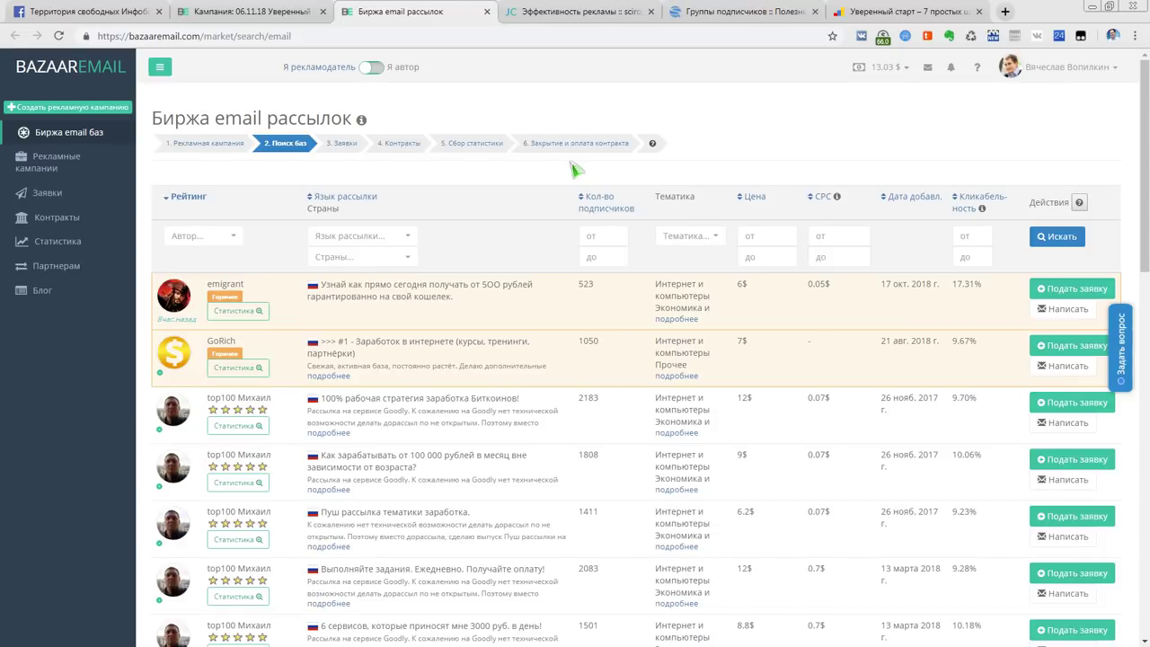
Sort the email bases by date added, newest first, and look through the most recent ones
left_click(910, 207)
scroll(910, 207, "down", 2)
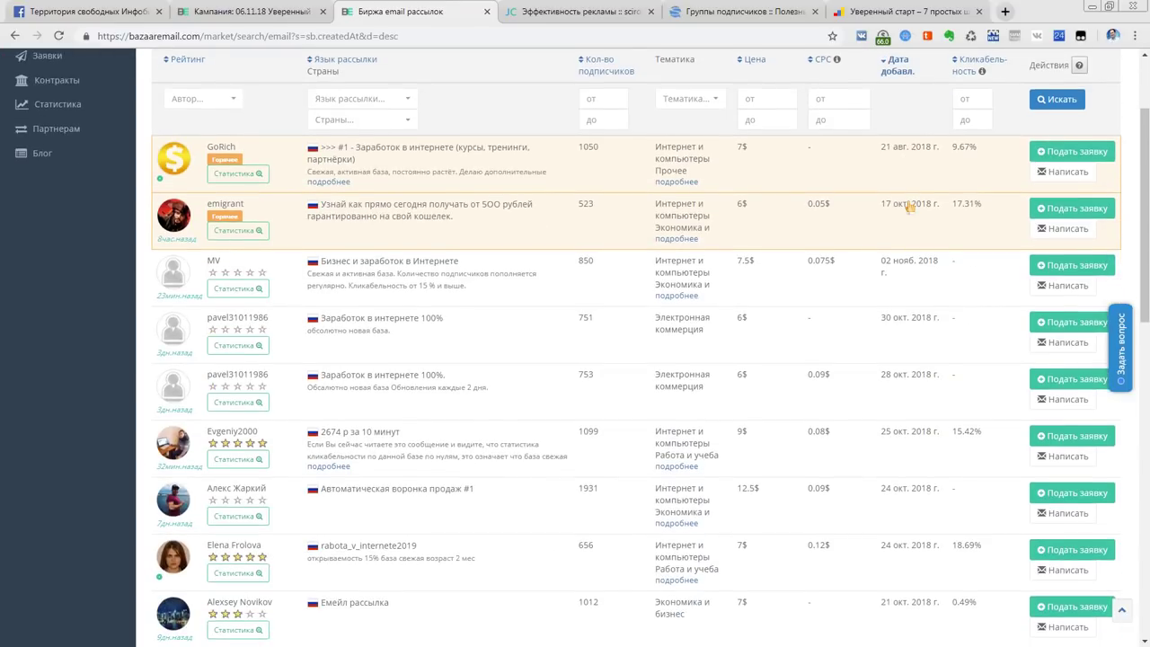
scroll(910, 207, "down", 2)
scroll(910, 207, "down", 1)
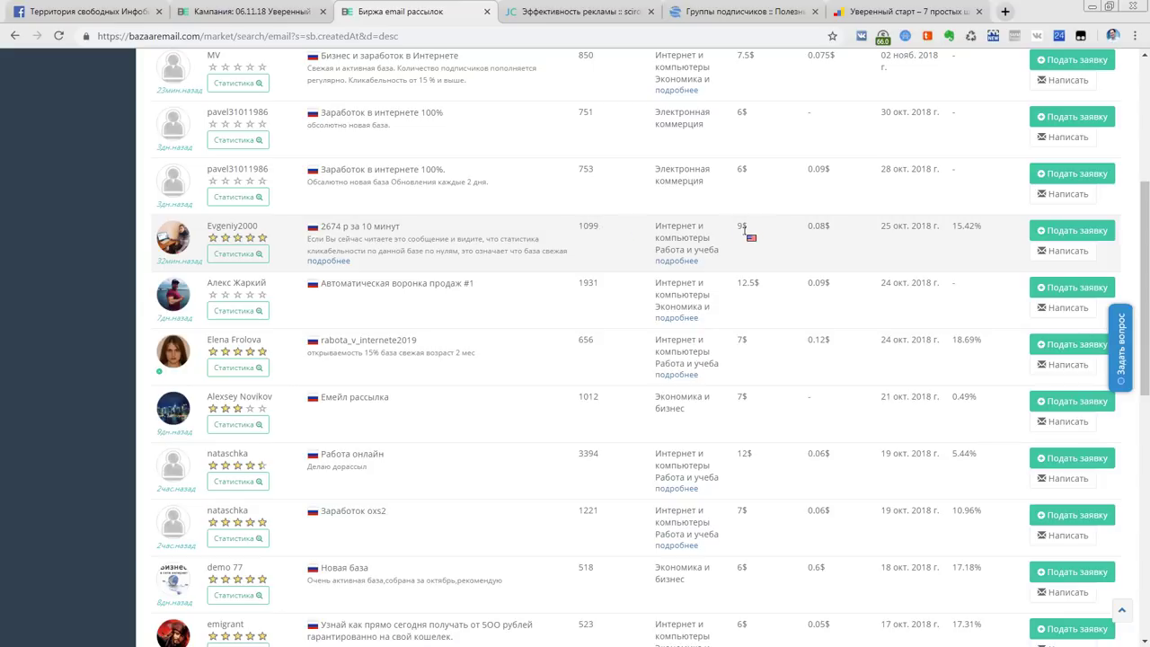
Check the author statistics for the "2674 р за 10 минут" email base
left_click(244, 254)
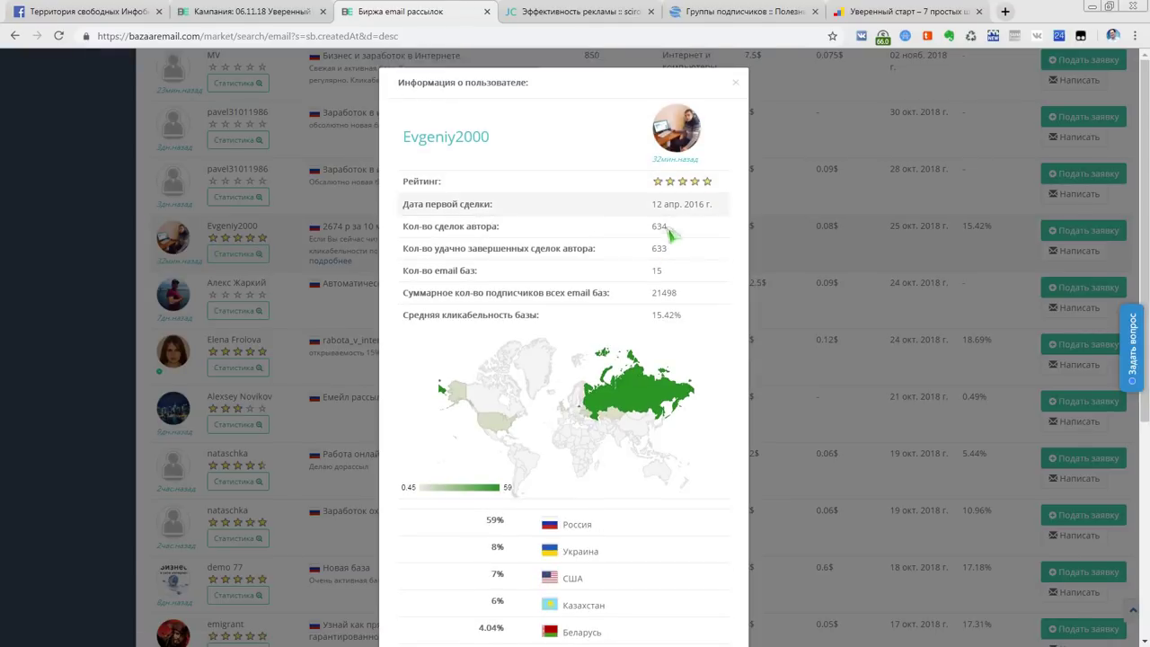
left_click(736, 84)
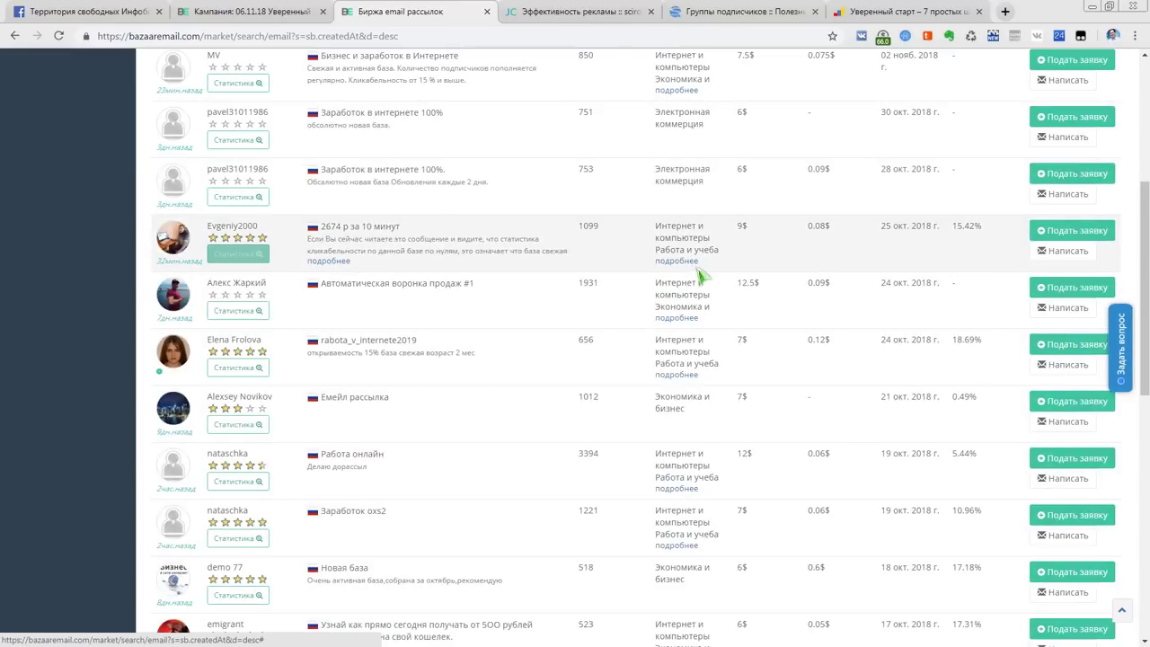
scroll(698, 264, "down", 1)
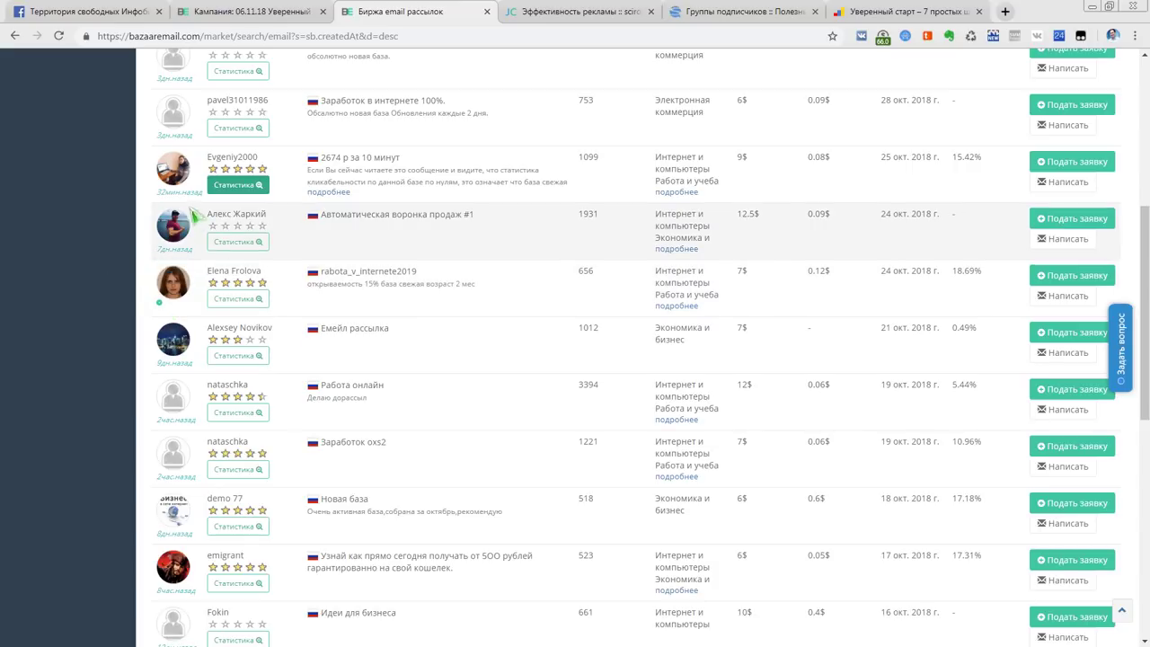
Look through the older email bases and check the author statistics for "Новая база"
scroll(175, 193, "down", 1)
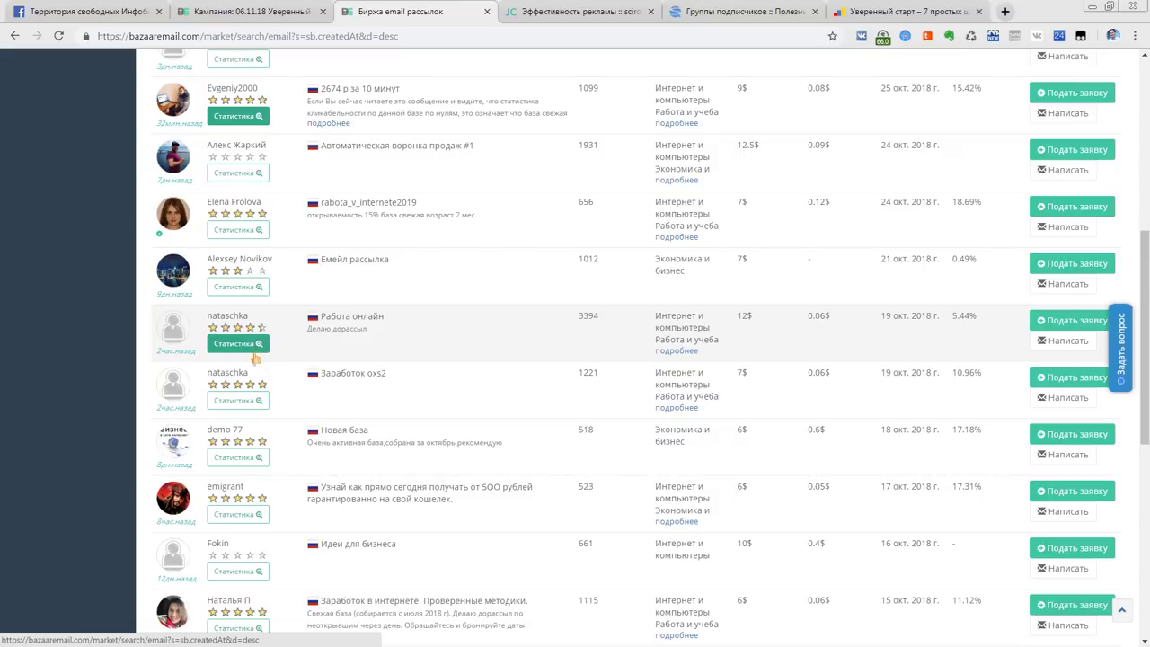
scroll(255, 358, "down", 2)
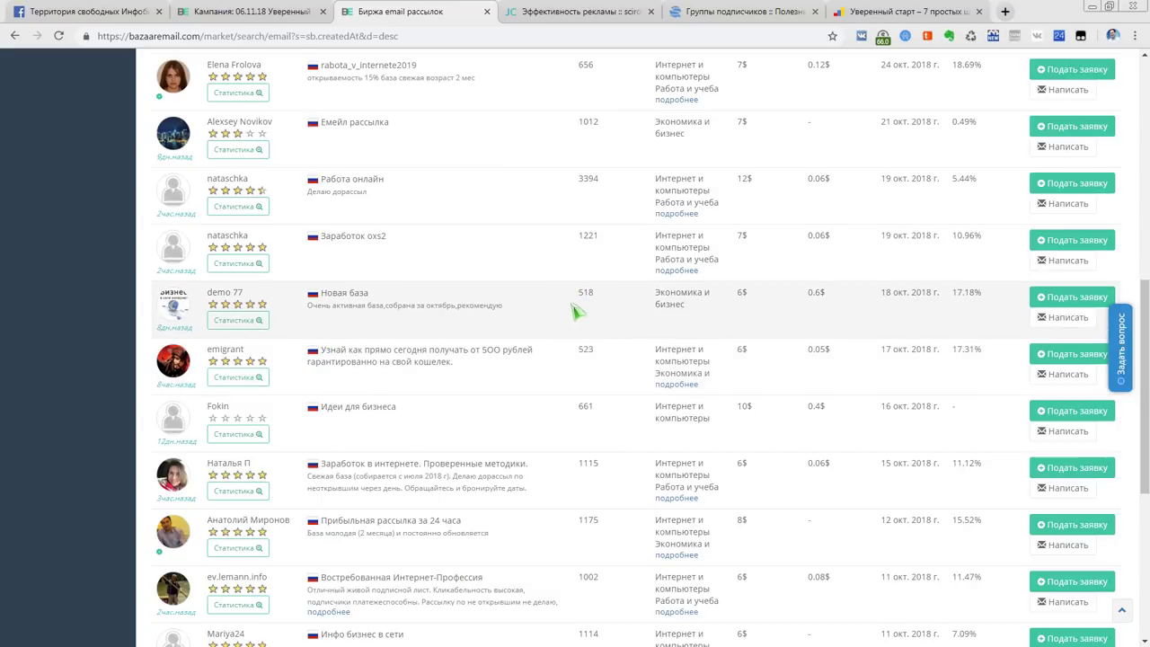
left_click(248, 322)
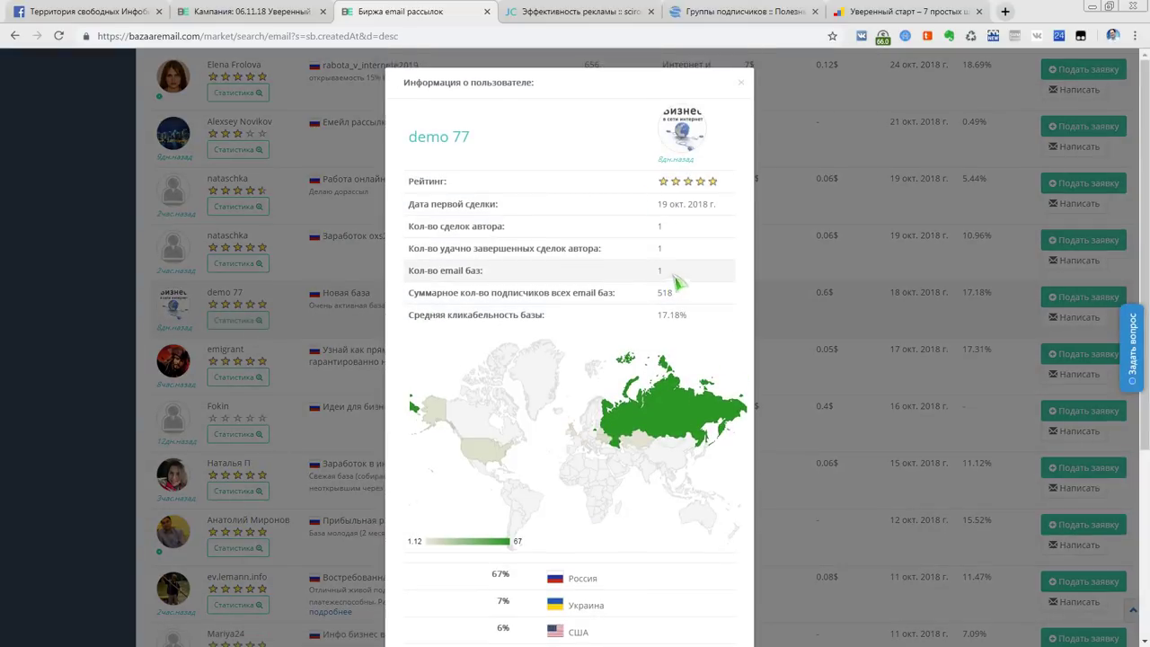
left_click(741, 83)
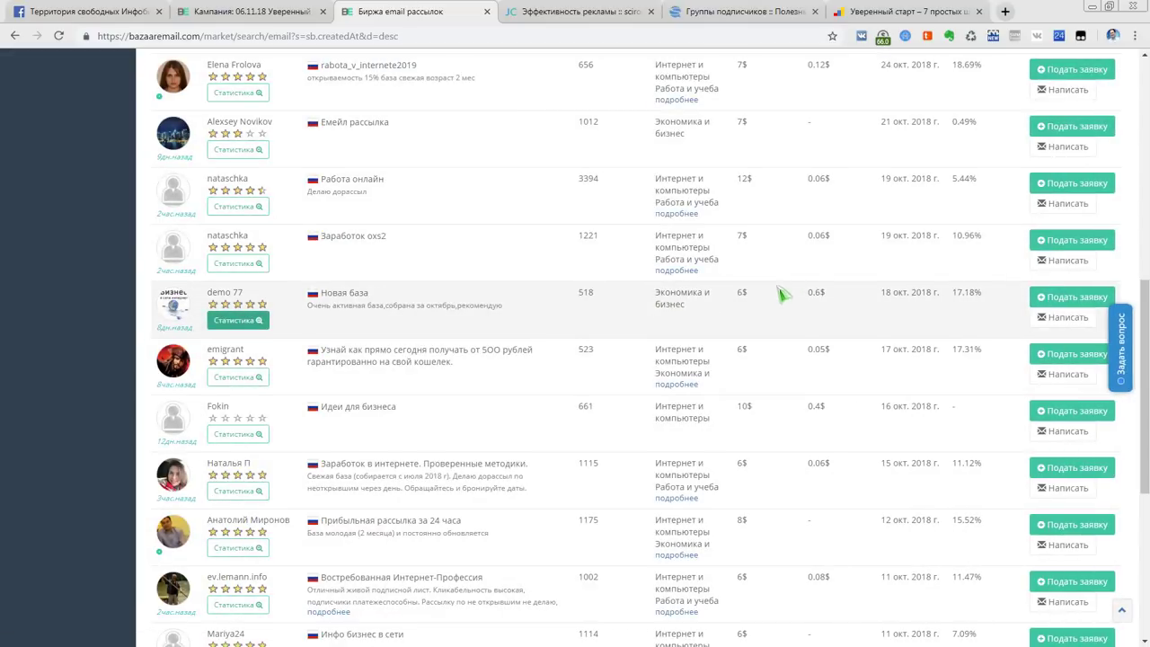
scroll(783, 290, "down", 3)
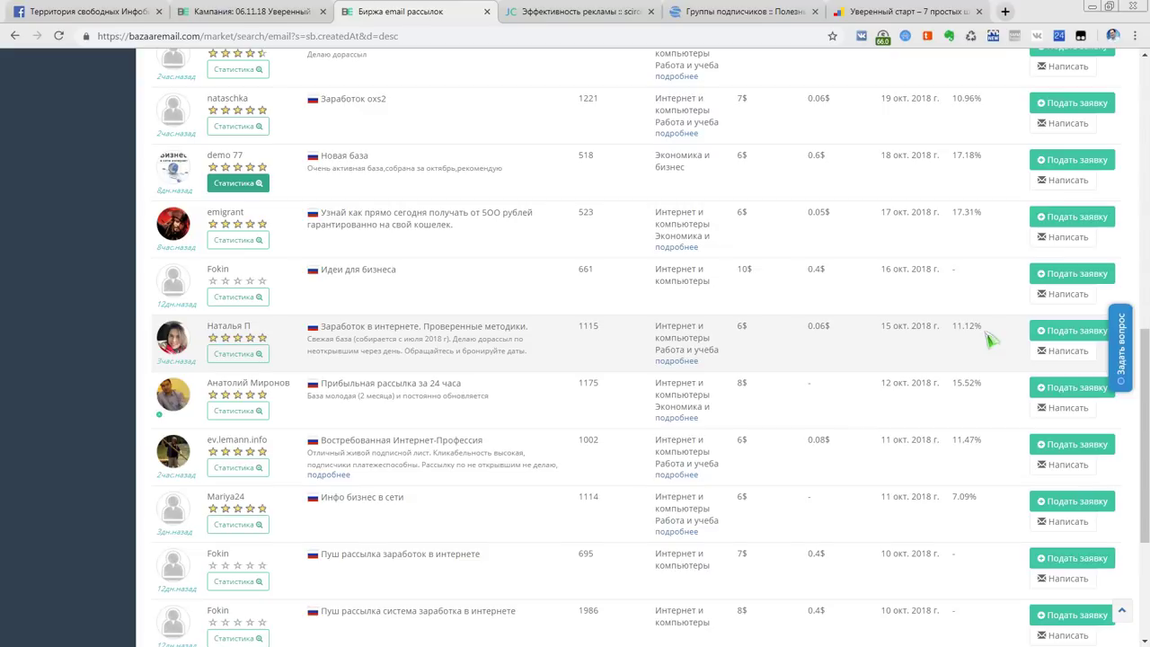
Check the author statistics for the "Заработок в интернете. Проверенные методики." and "Прибыльная рассылка за 24 часа" email bases
left_click(257, 356)
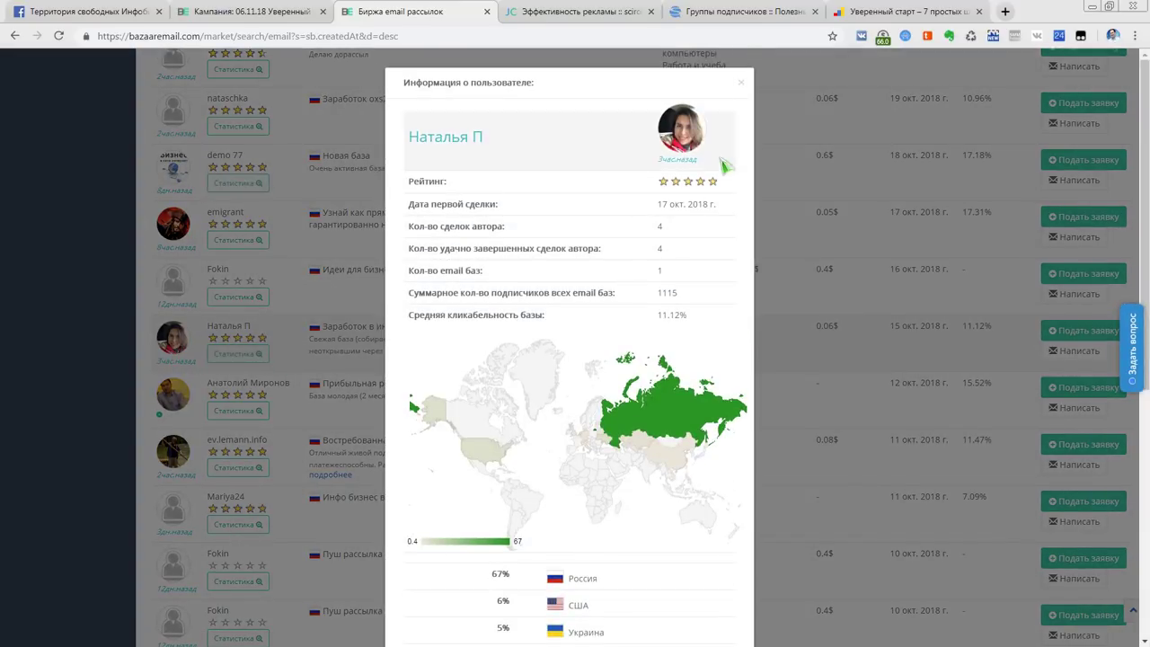
left_click(741, 82)
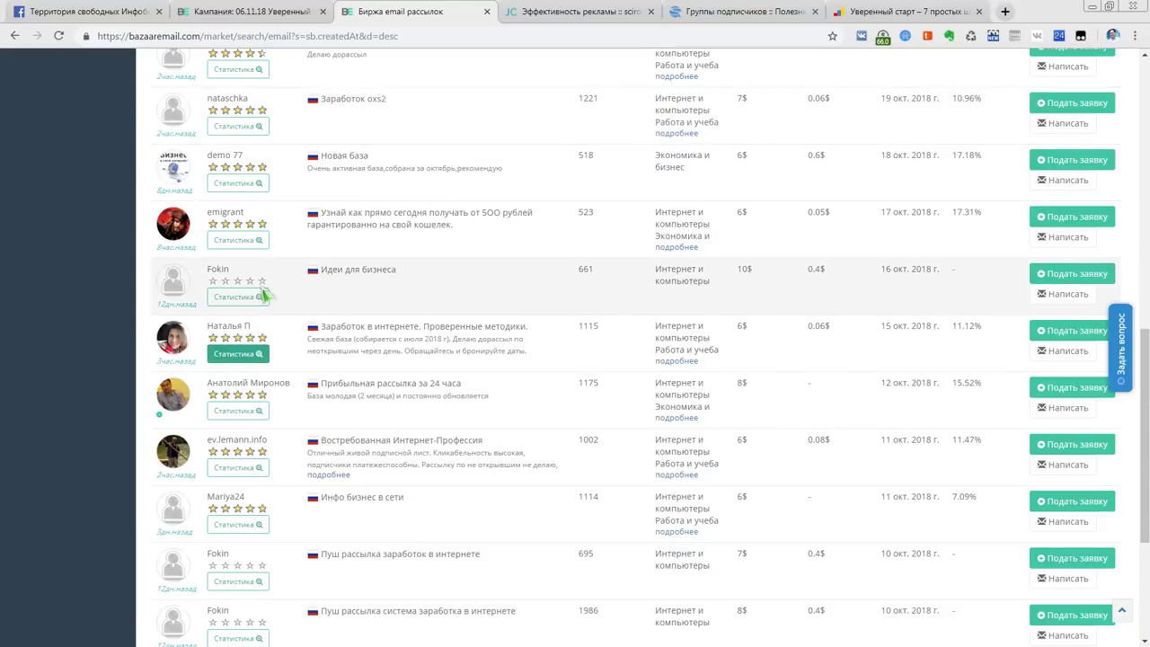
left_click(243, 415)
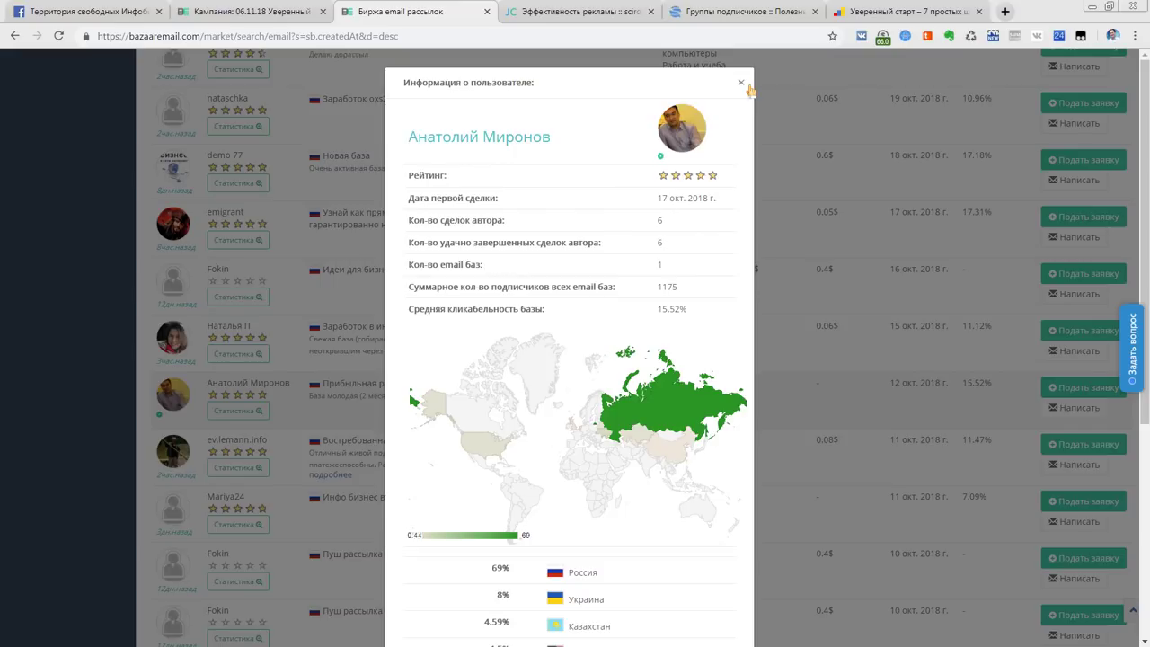
left_click(749, 86)
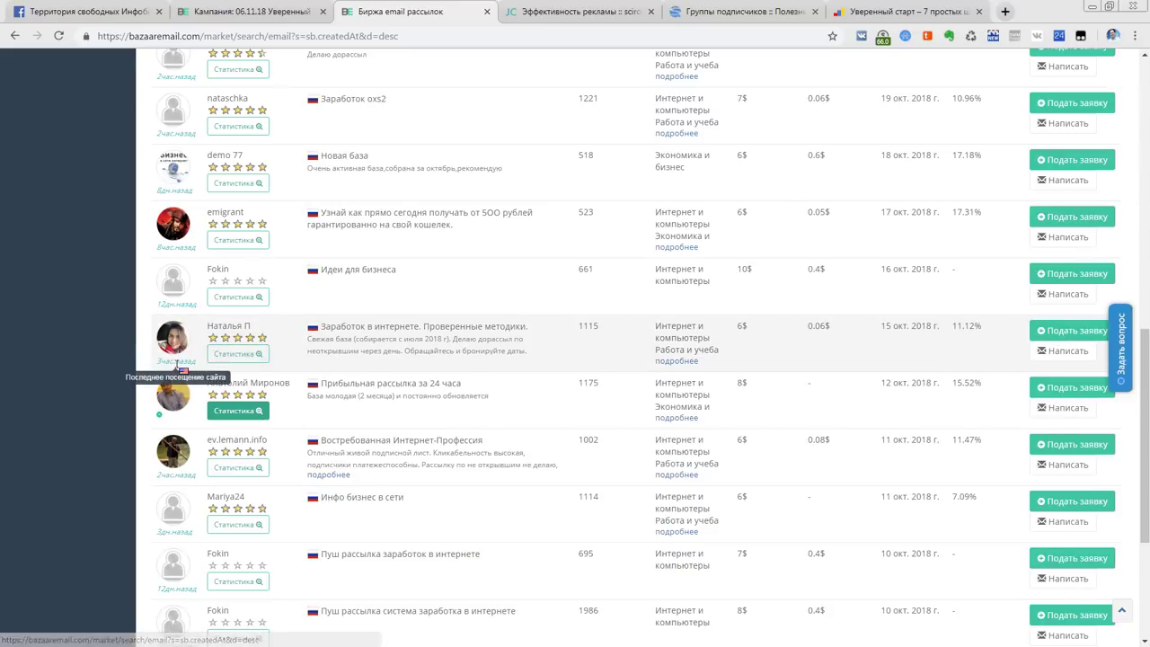
Submit the "06.11.18 Уверенный старт – 9 шагов" campaign to the "Заработок в интернете. Проверенные методики." base at 6 $ per mailing, and open the requests list
left_click(1066, 332)
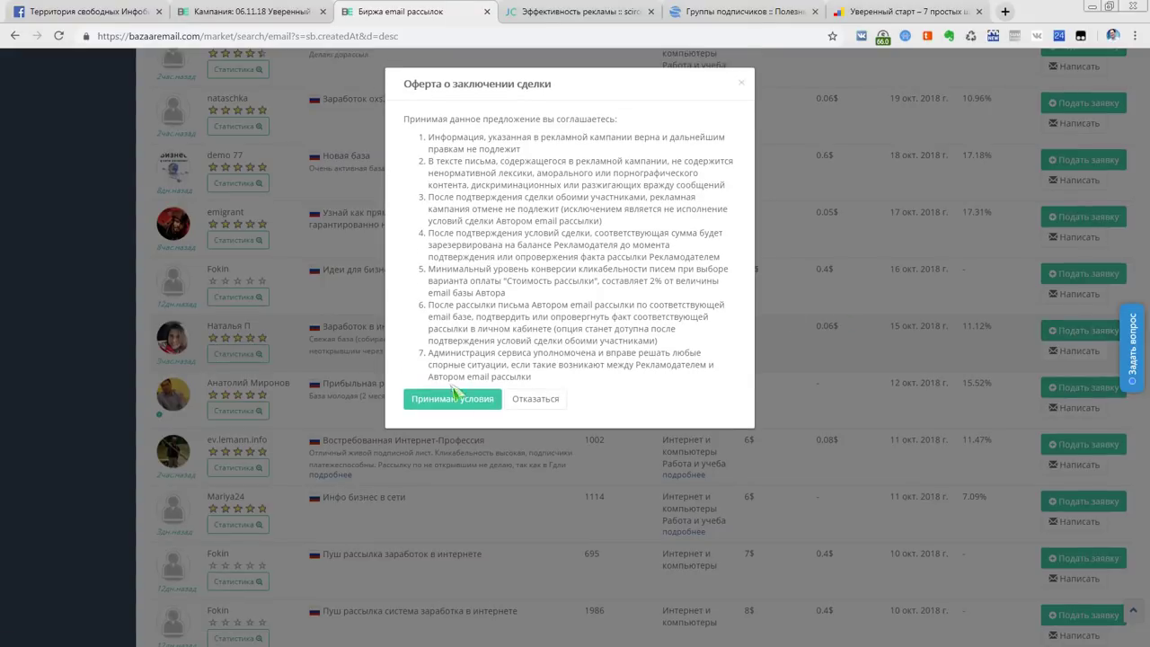
left_click(452, 398)
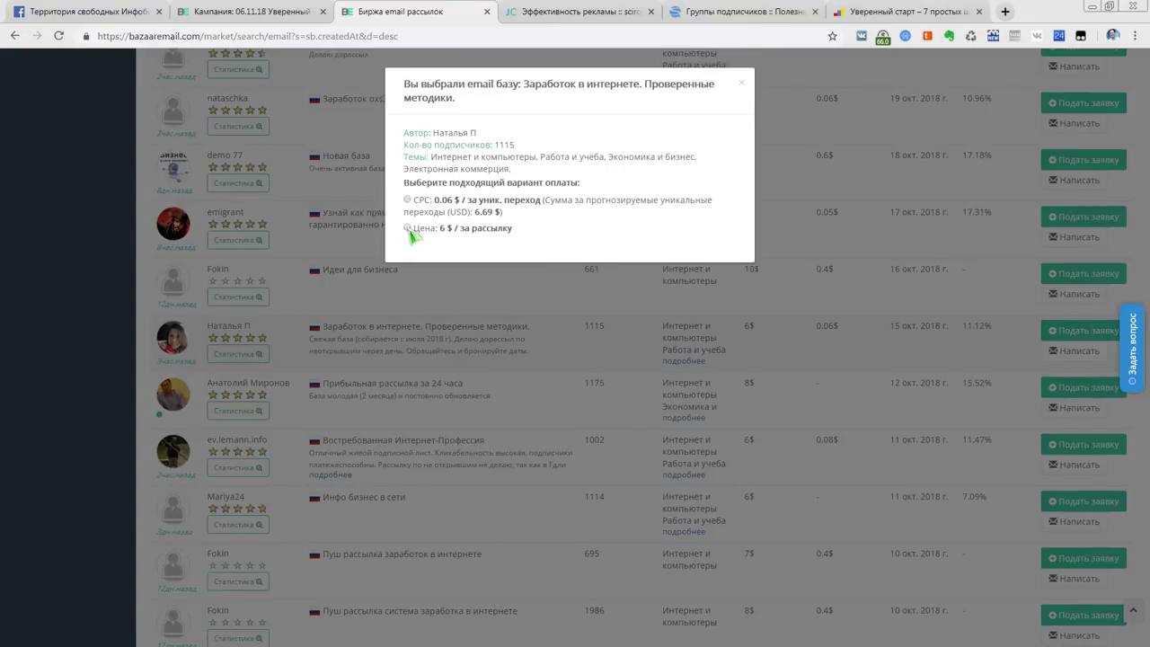
left_click(407, 229)
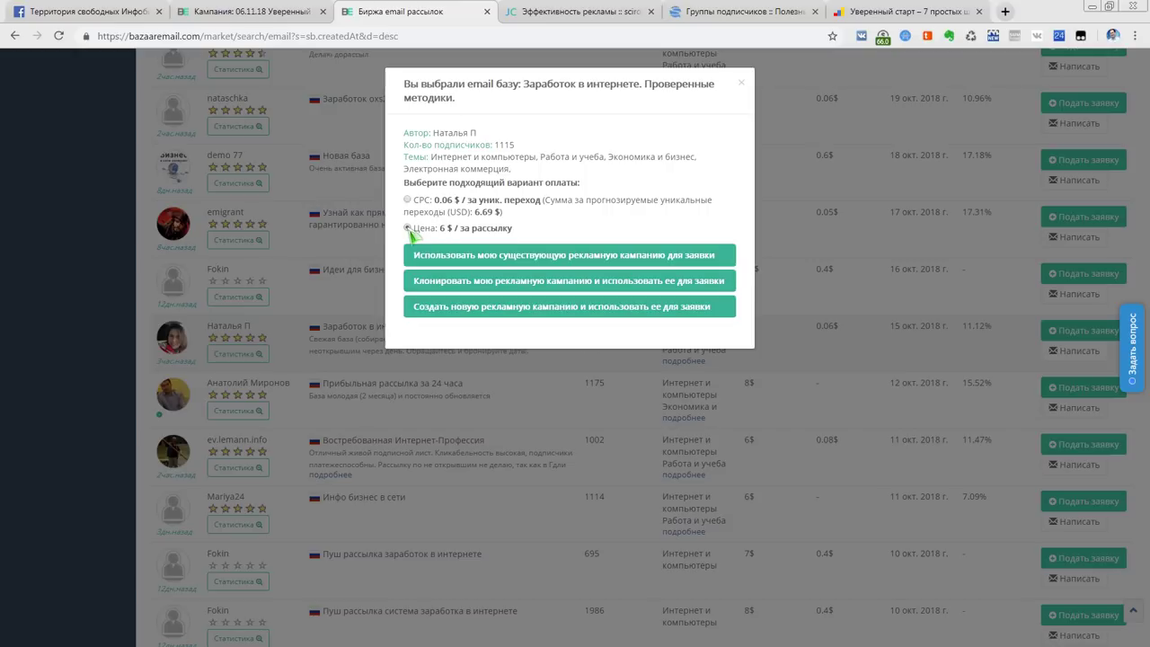
left_click(528, 256)
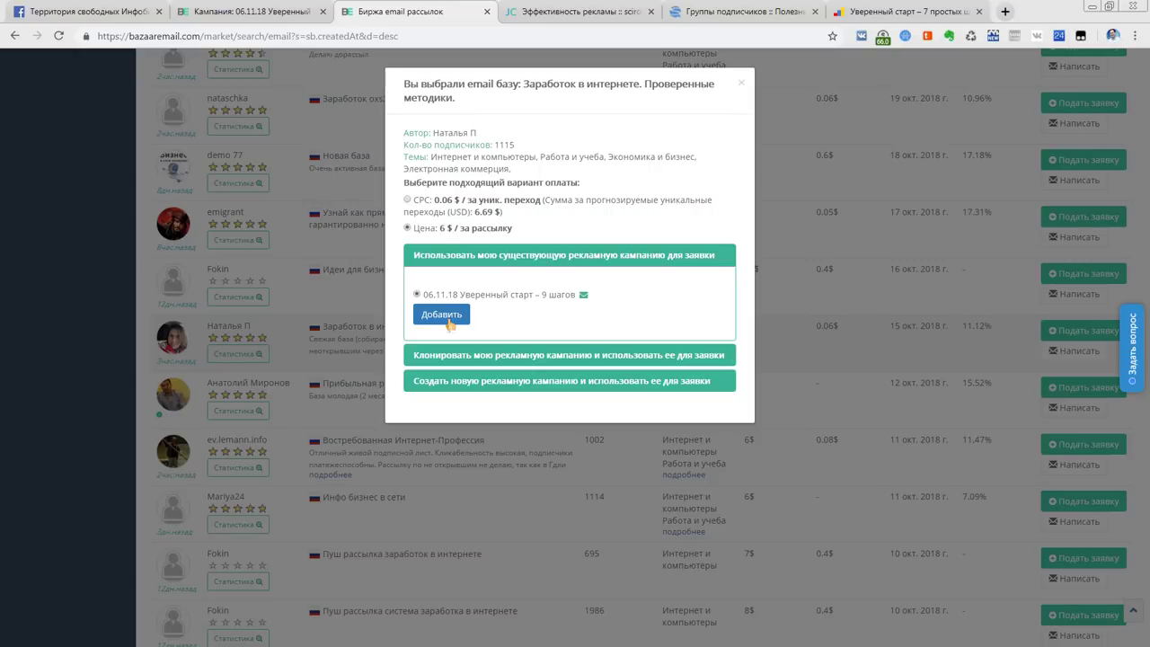
left_click(449, 320)
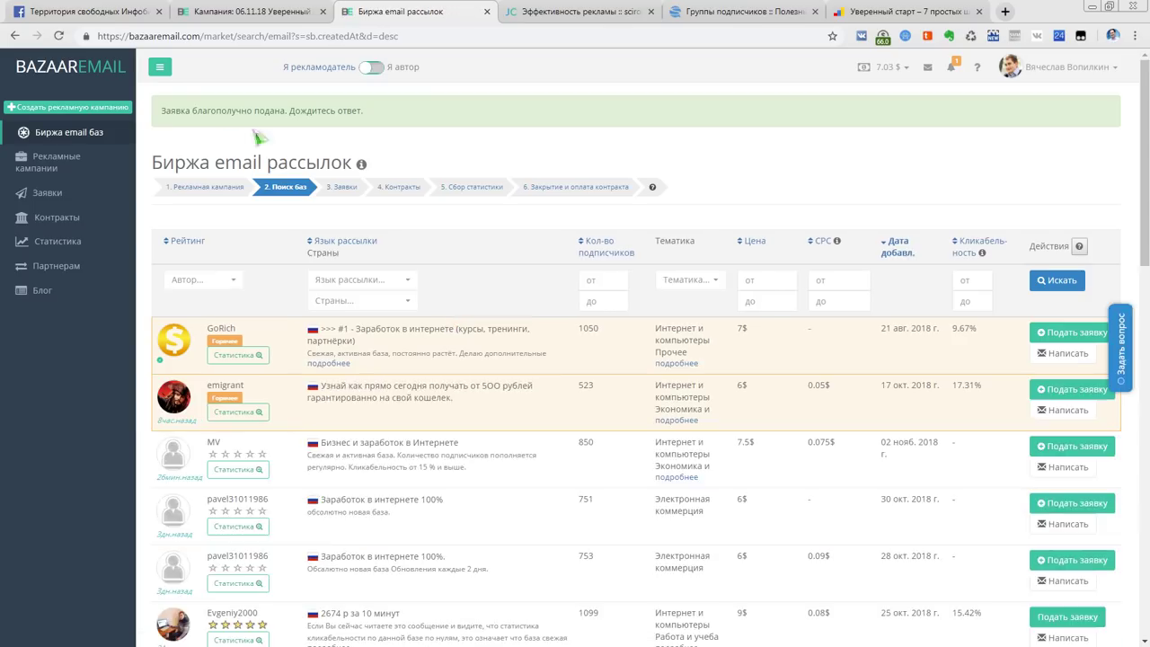
left_click(49, 193)
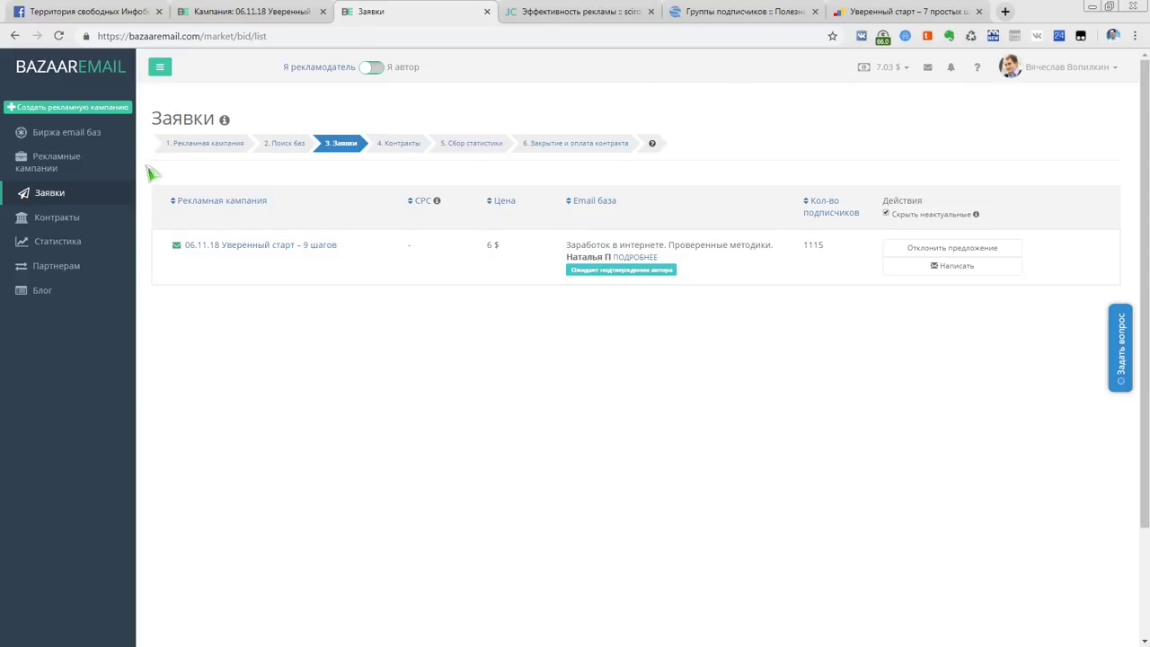
Clone the 06.11.18 campaign and name the copy "08.11.18 Уверенный старт – 9 шагов"
left_click(67, 167)
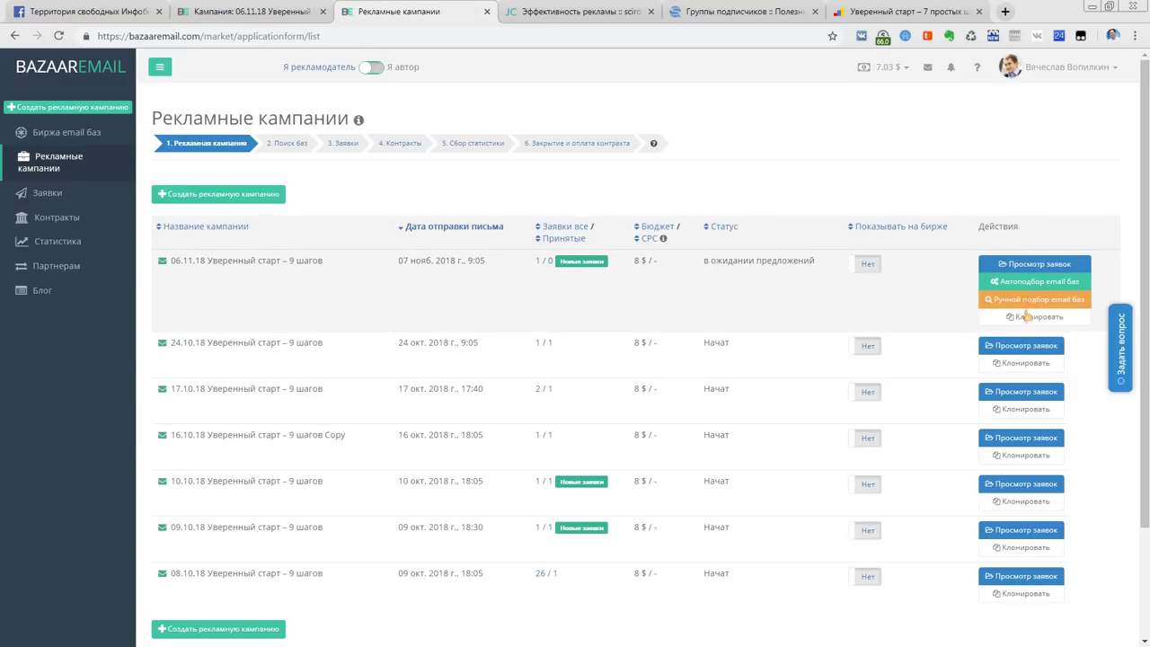
left_click(1024, 324)
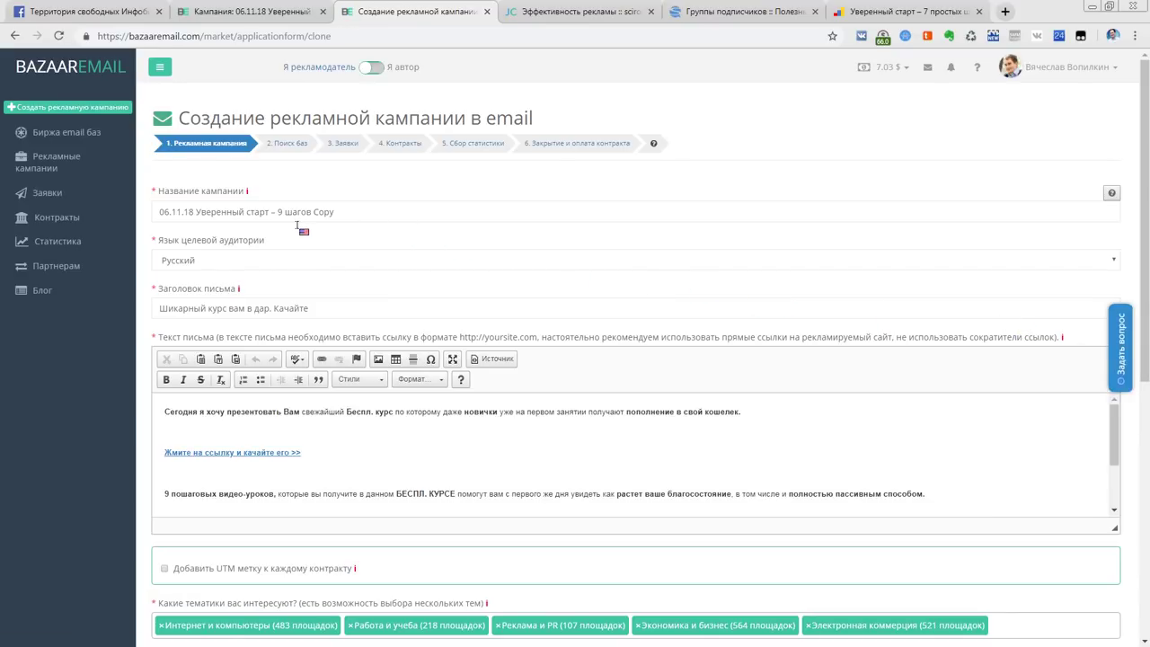
left_click(170, 216)
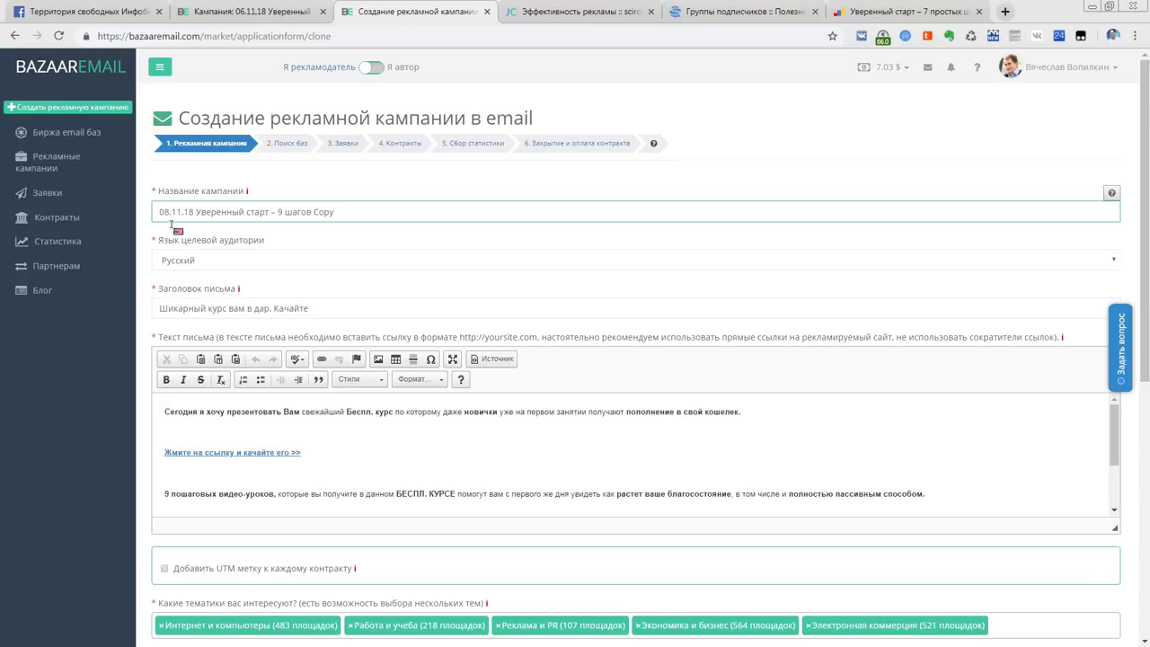
scroll(277, 267, "down", 1)
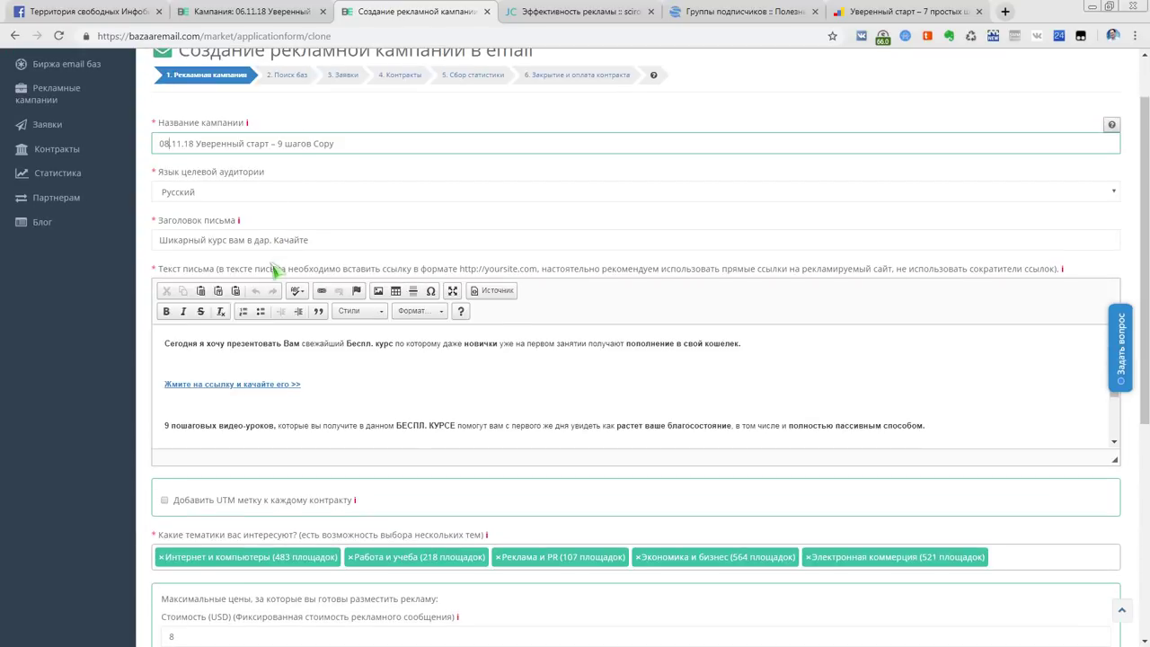
left_click_drag(314, 150, 341, 149)
key("BackSpace")
Change the utm_source value to reklam08.11 in both links of the letter text
scroll(367, 200, "down", 1)
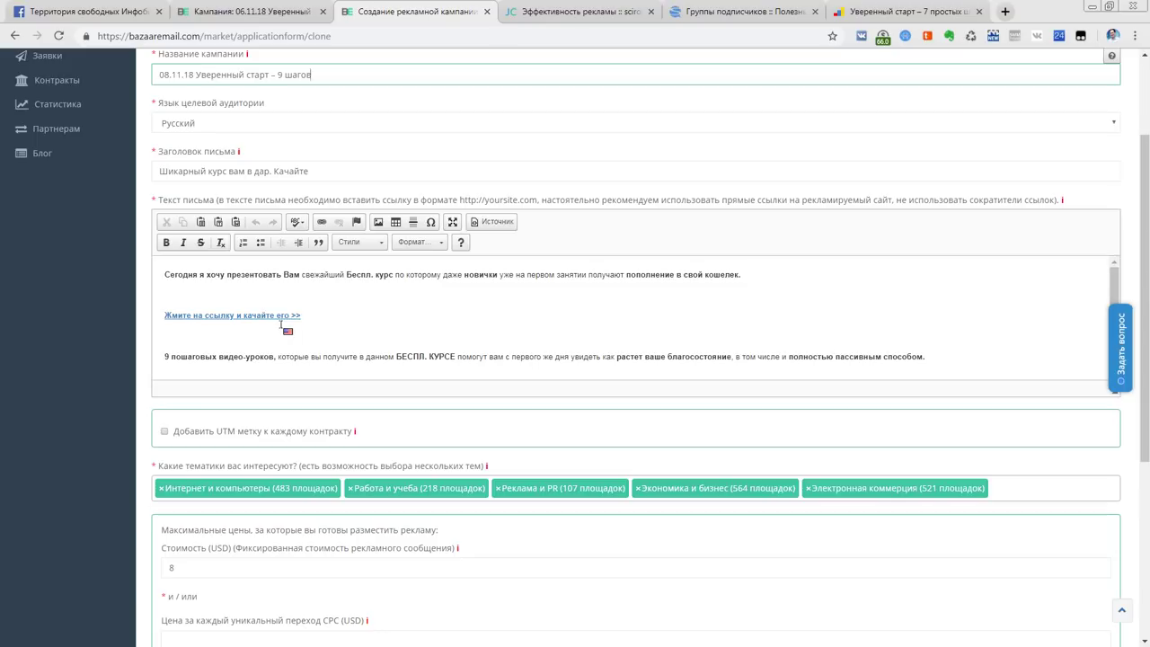
left_click(281, 325)
left_click(323, 224)
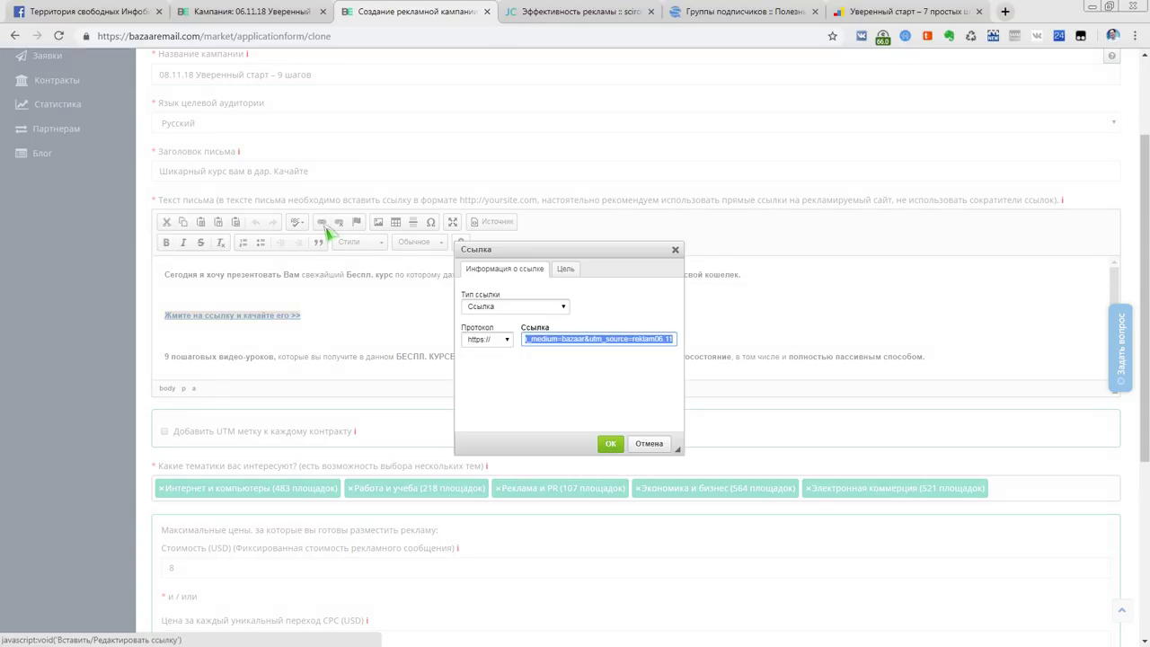
left_click(645, 346)
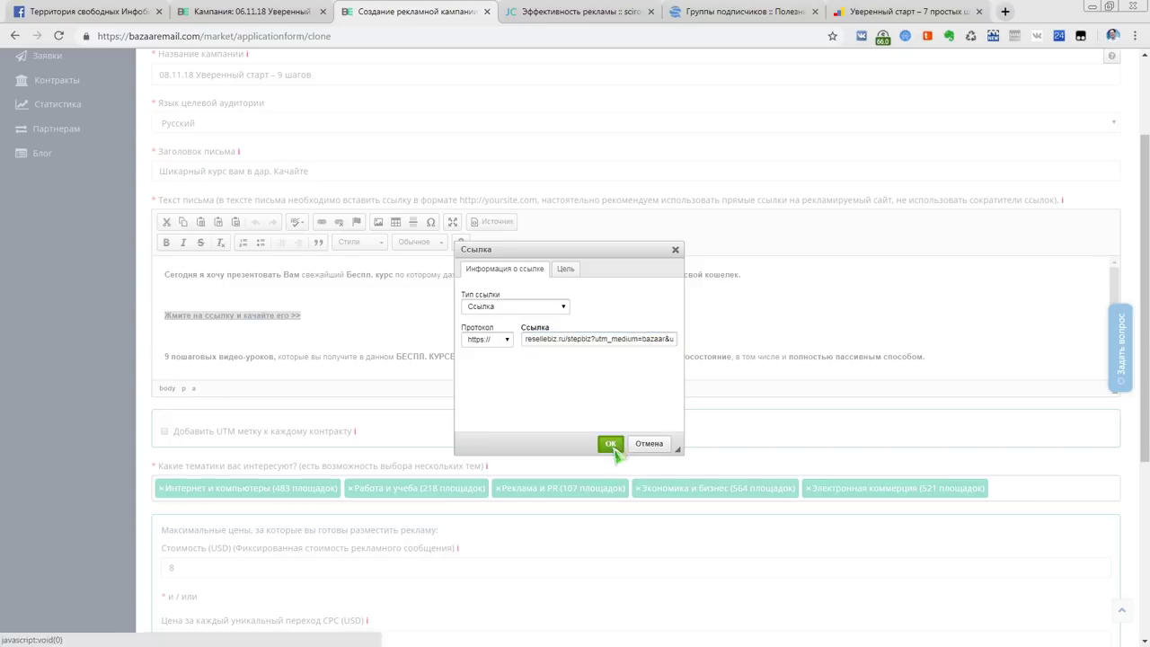
left_click(610, 443)
scroll(272, 332, "down", 1)
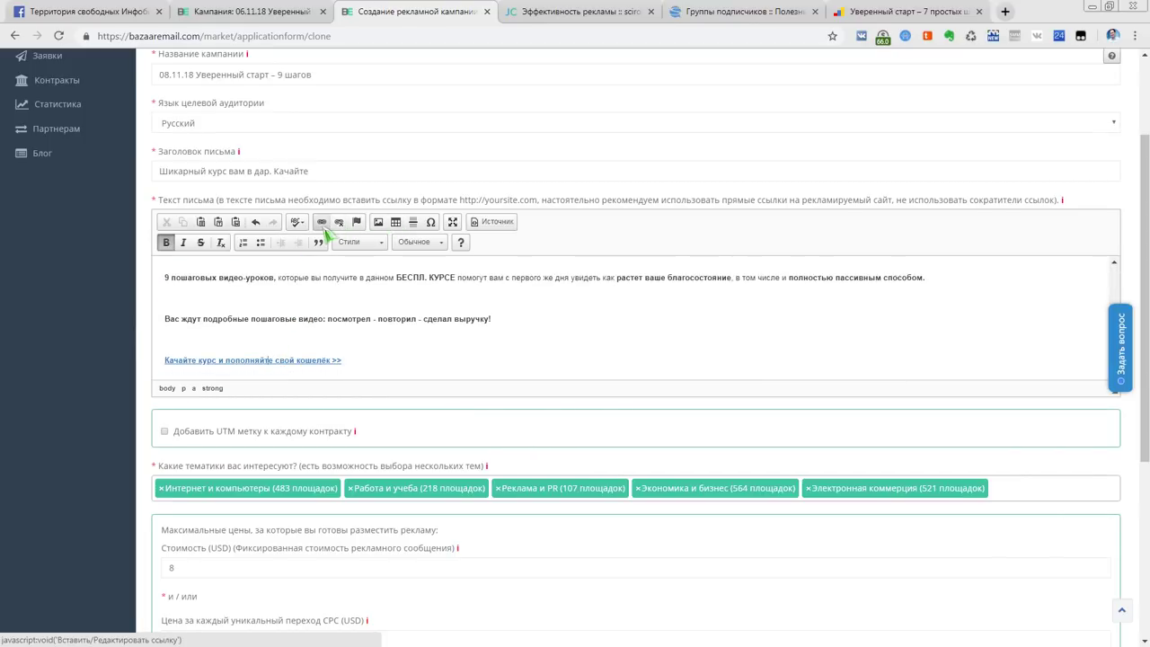
left_click(321, 221)
left_click(662, 340)
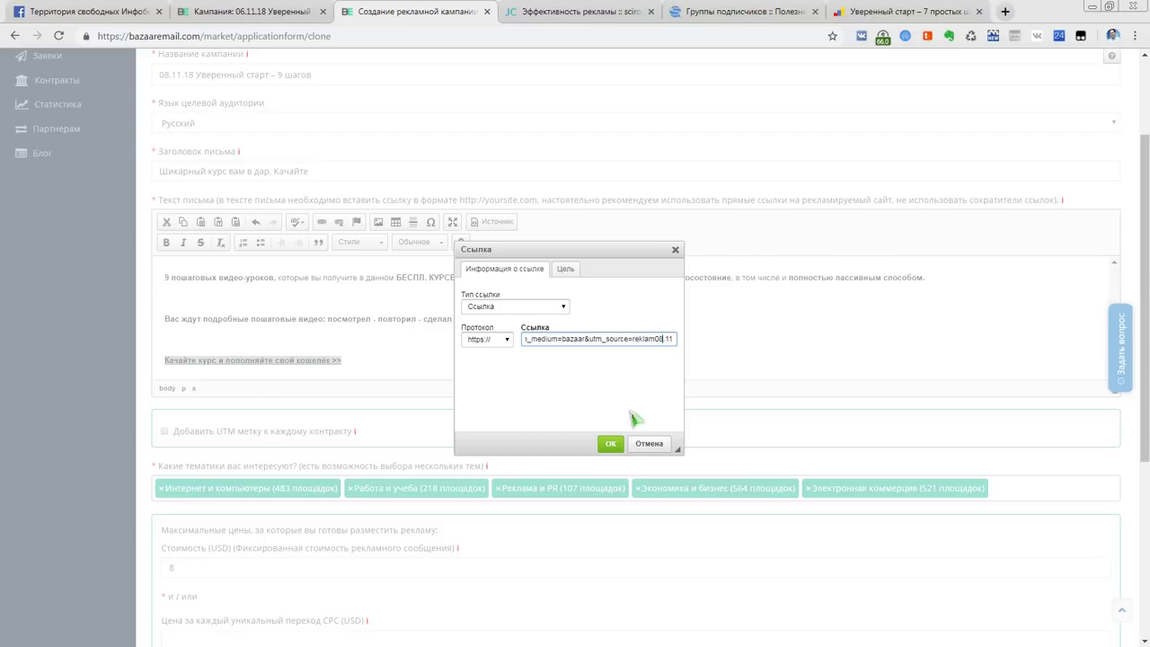
left_click(611, 442)
Turn off showing the request on the campaign exchange and set the sending date to 8 November 2018, 09:05
scroll(473, 329, "down", 2)
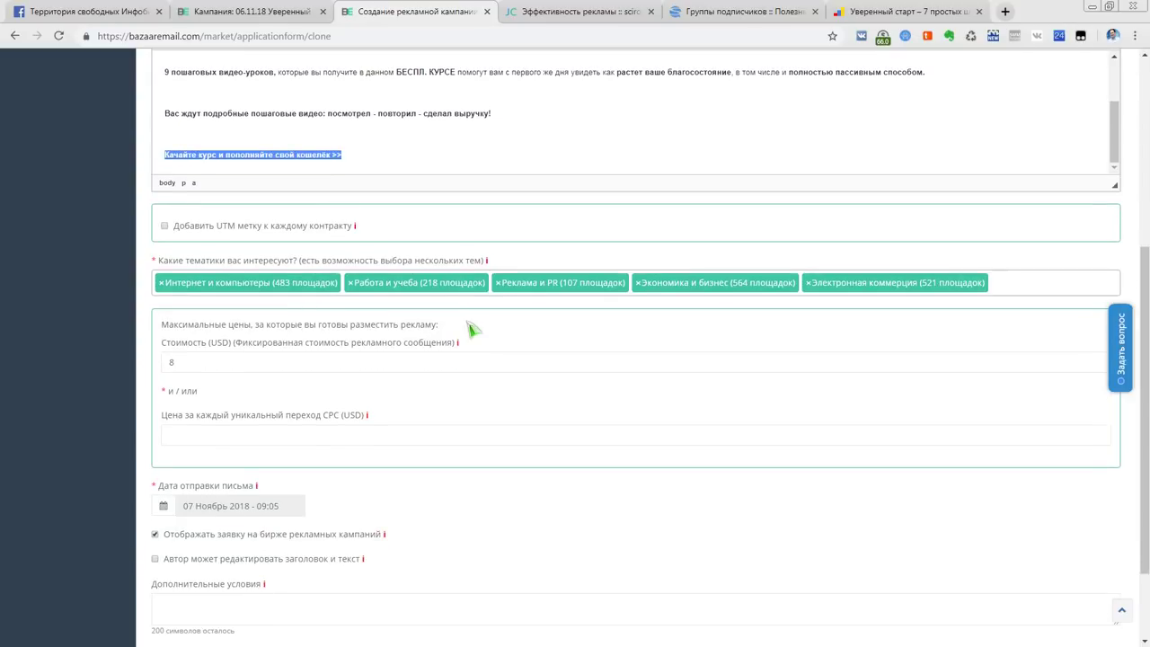
scroll(472, 328, "down", 1)
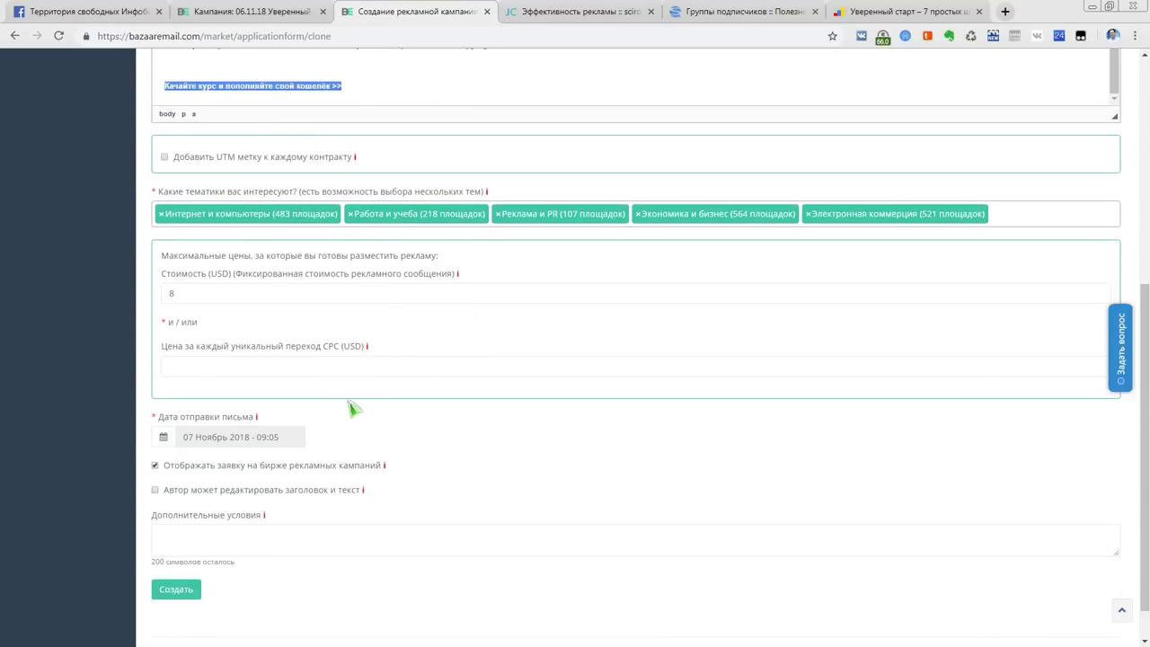
left_click(155, 465)
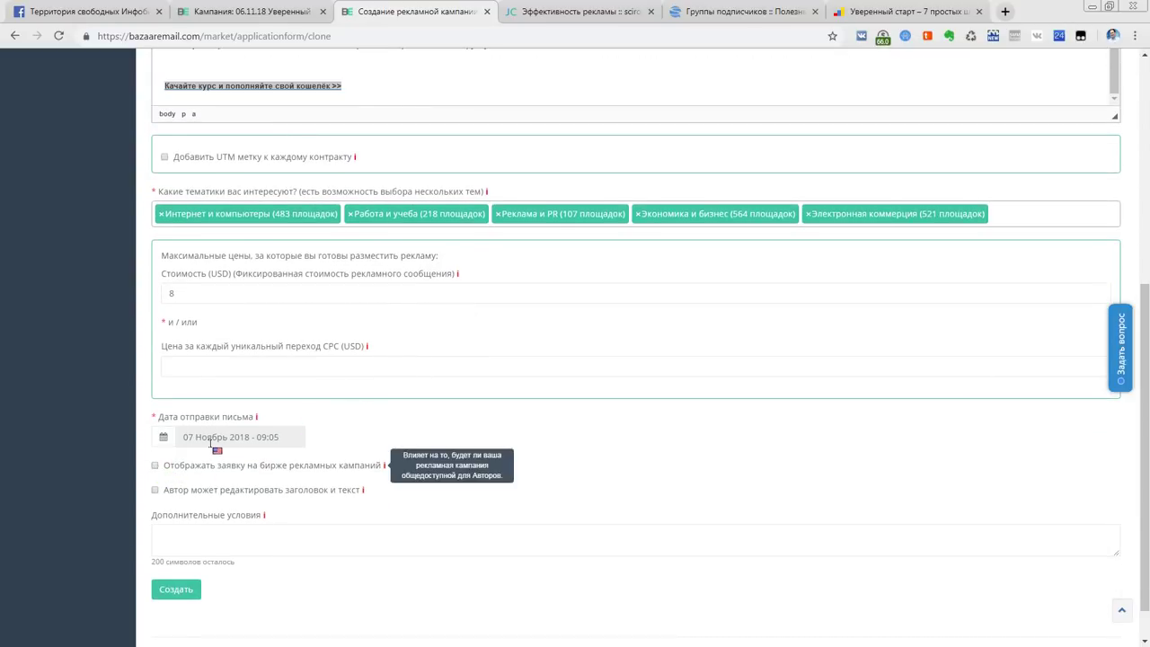
left_click(212, 444)
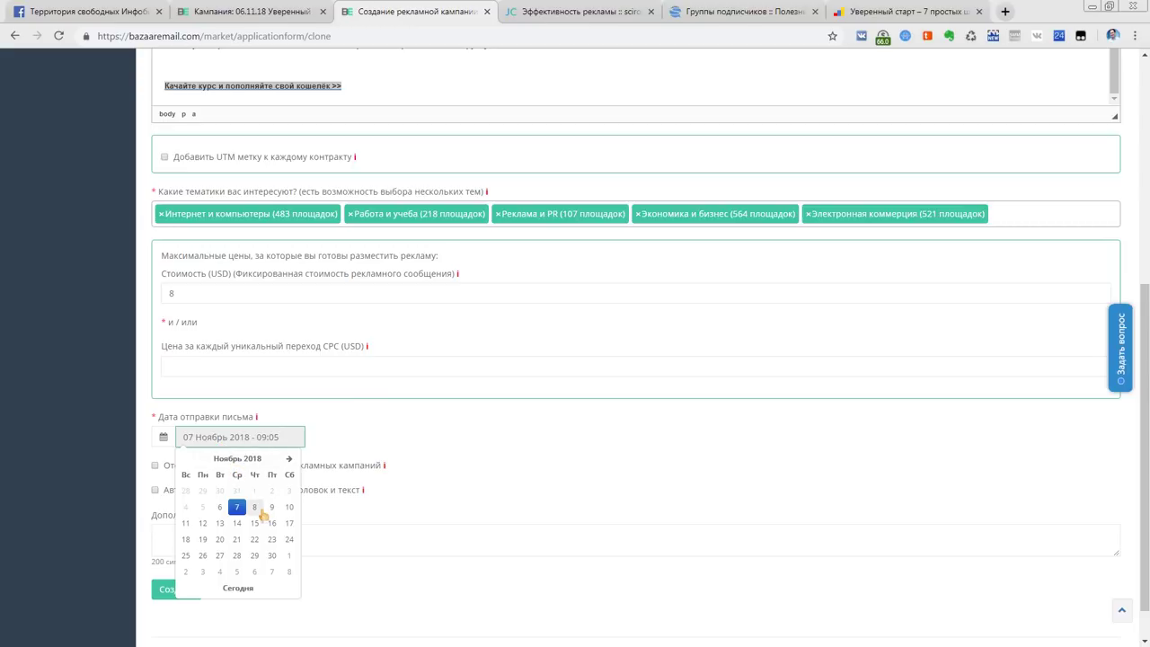
left_click(259, 510)
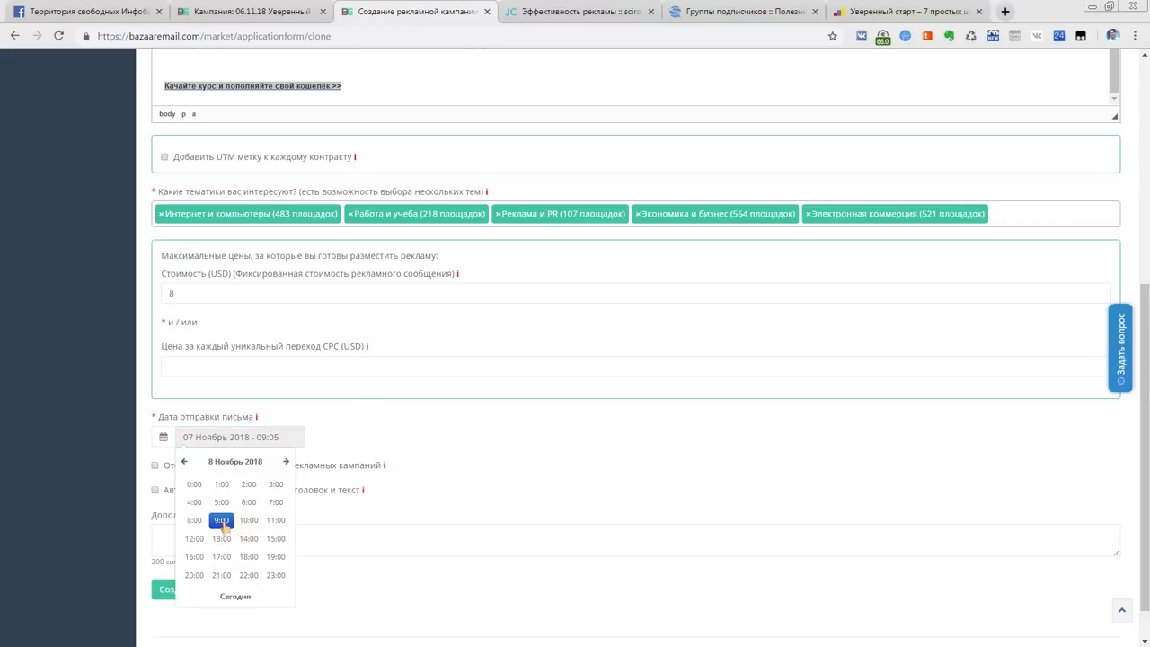
left_click(222, 523)
left_click(222, 485)
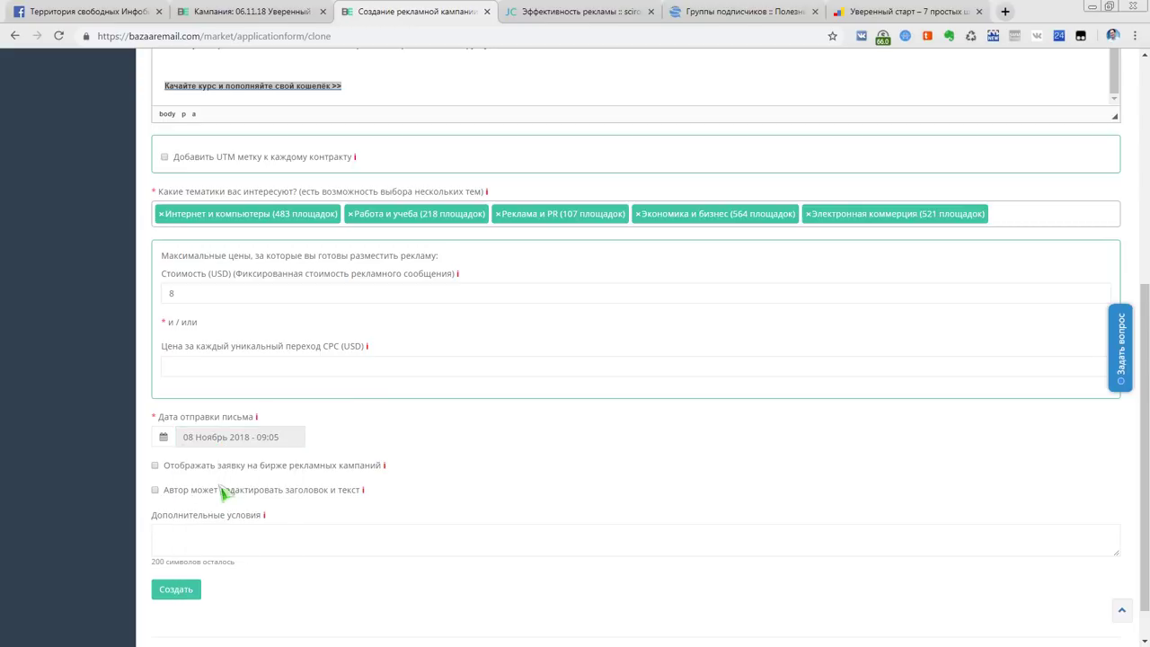
Review the filled-in form, create the 08.11.18 campaign and open the email base exchange to pick bases manually
mouse_move(229, 494)
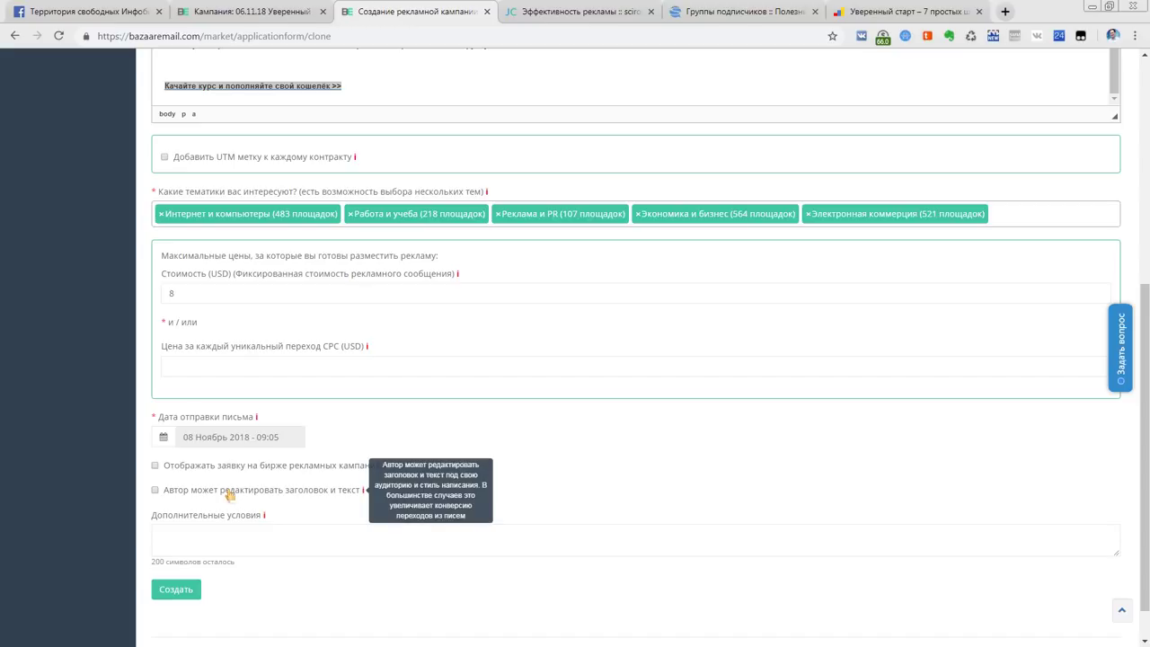
scroll(398, 431, "up", 5)
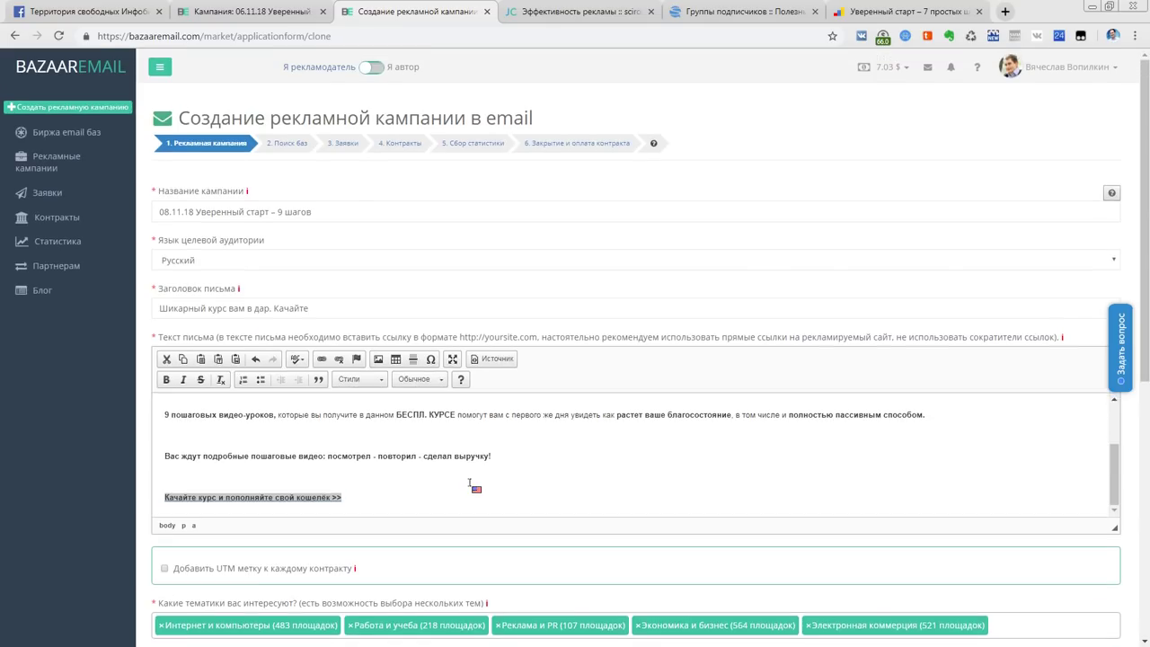
scroll(469, 485, "down", 5)
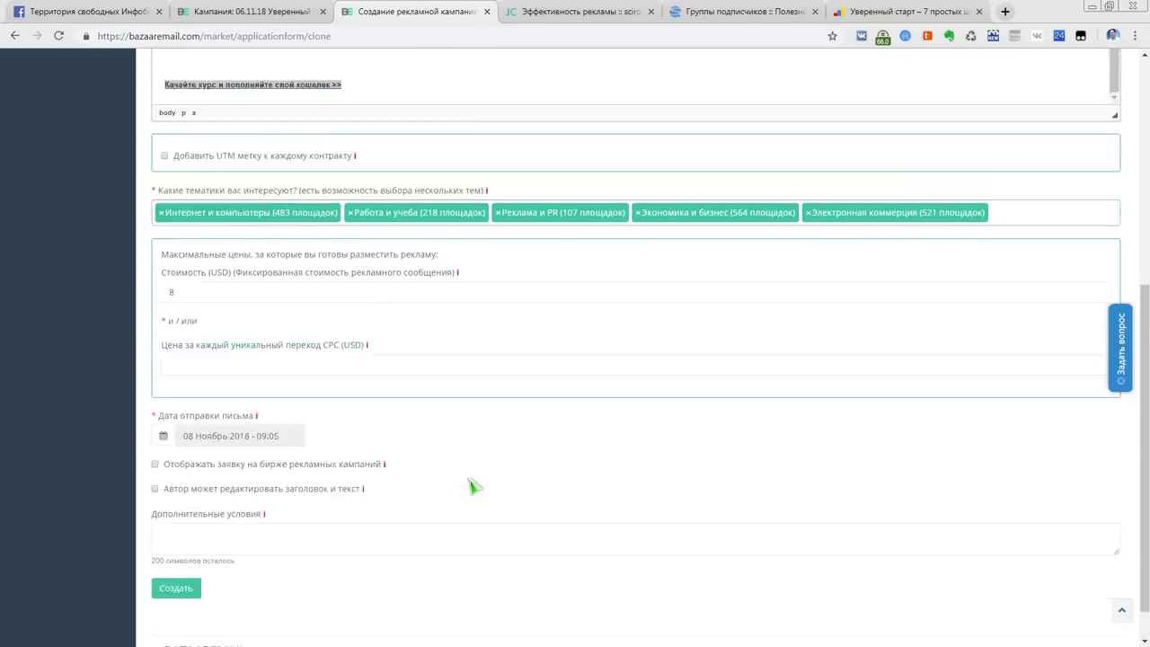
scroll(474, 486, "up", 2)
scroll(474, 485, "up", 1)
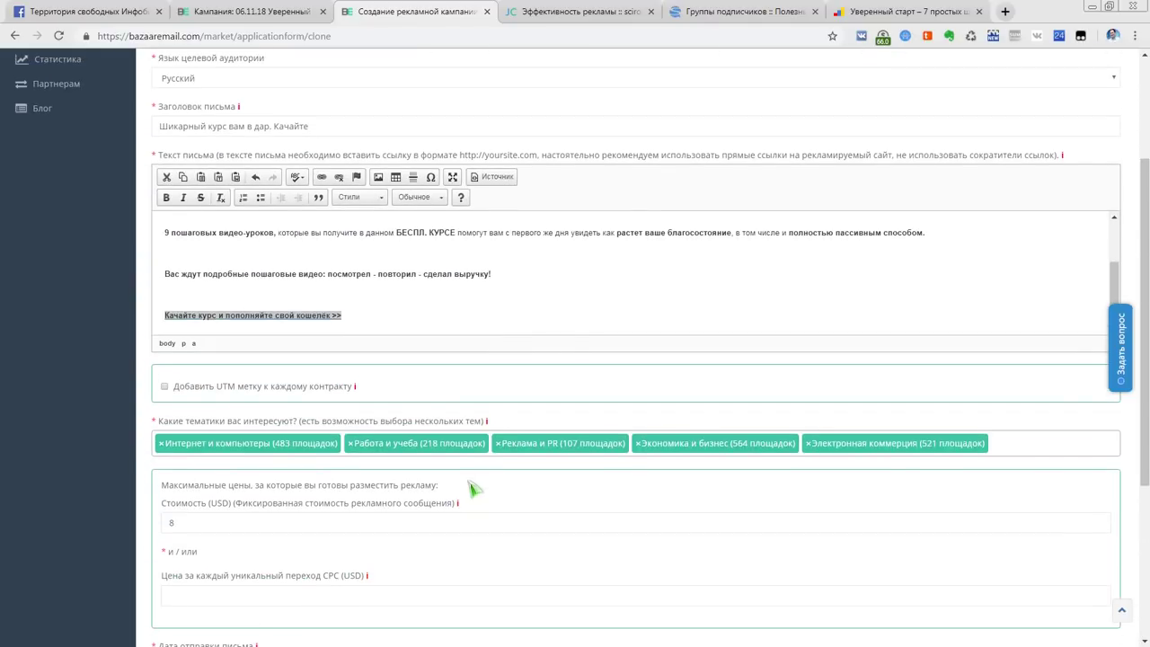
scroll(474, 486, "down", 4)
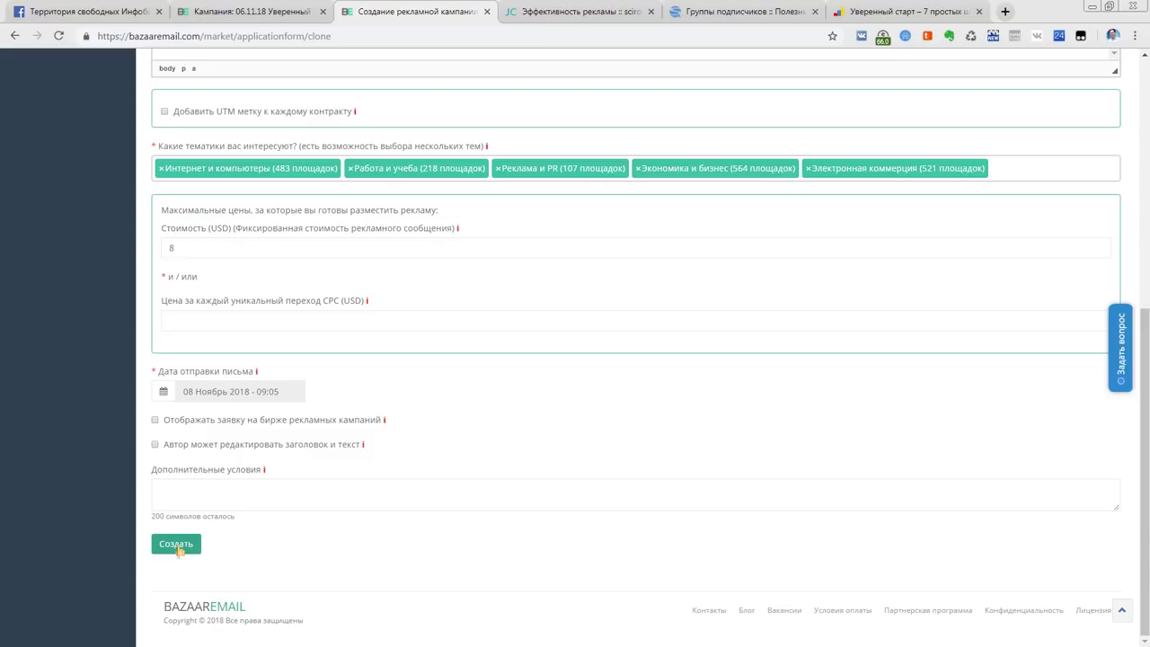
left_click(178, 545)
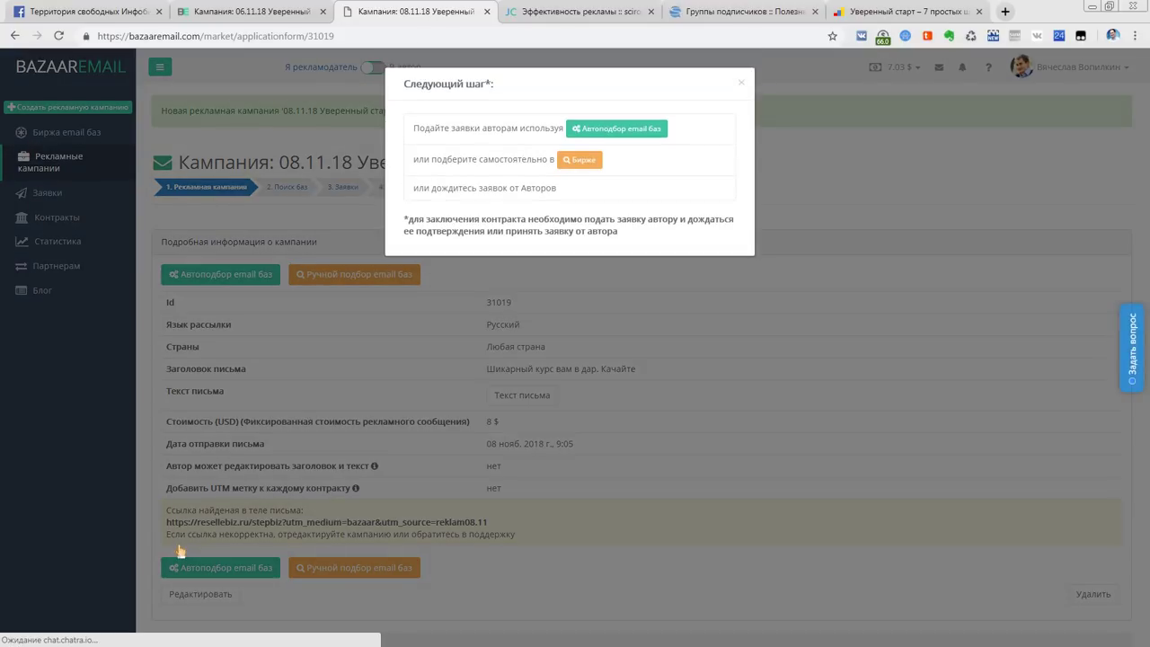
left_click(579, 161)
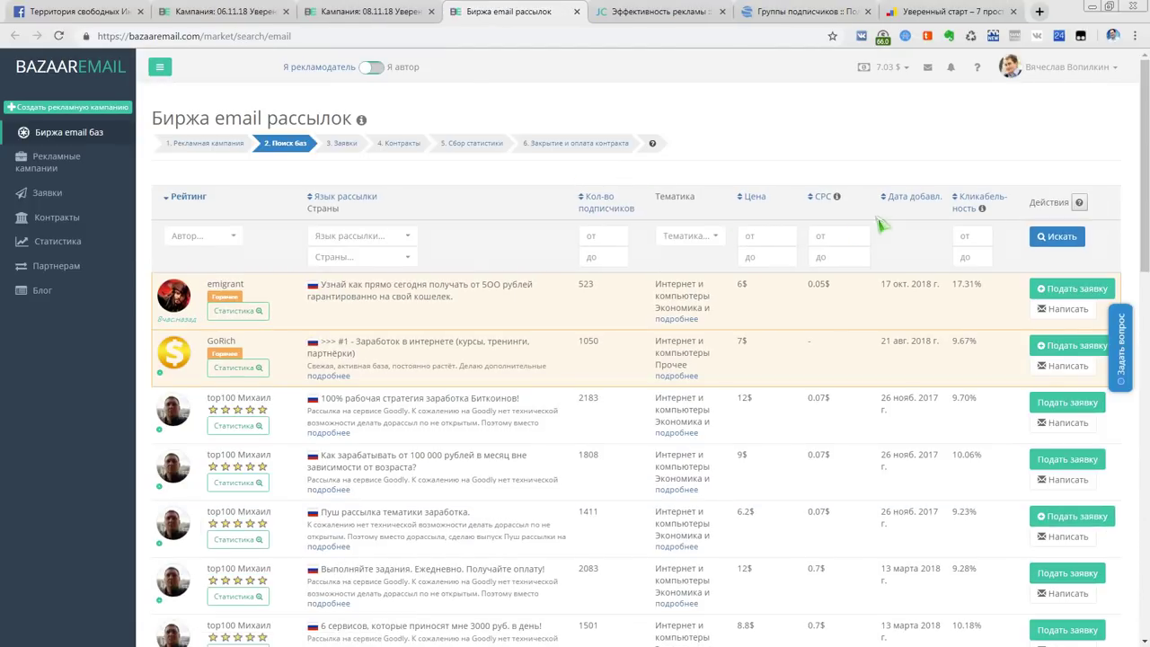
Sort the email bases by date added, newest first, start a request to rabota_v_internete2019 and accept the deal terms
left_click(914, 205)
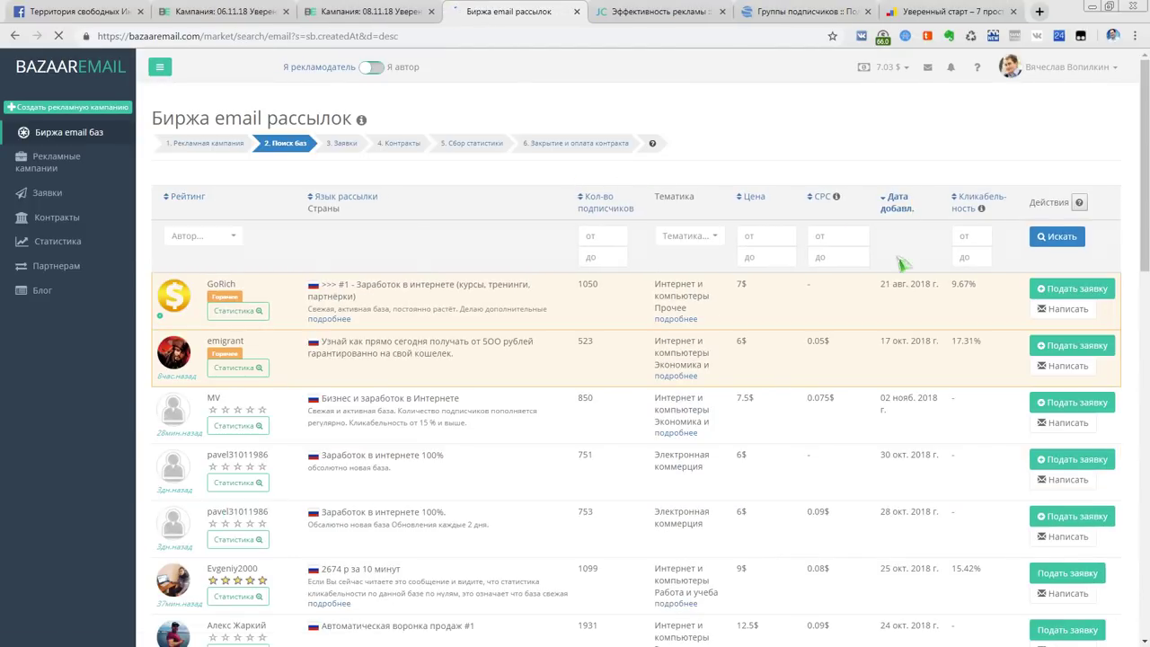
scroll(907, 307, "down", 3)
scroll(907, 307, "down", 2)
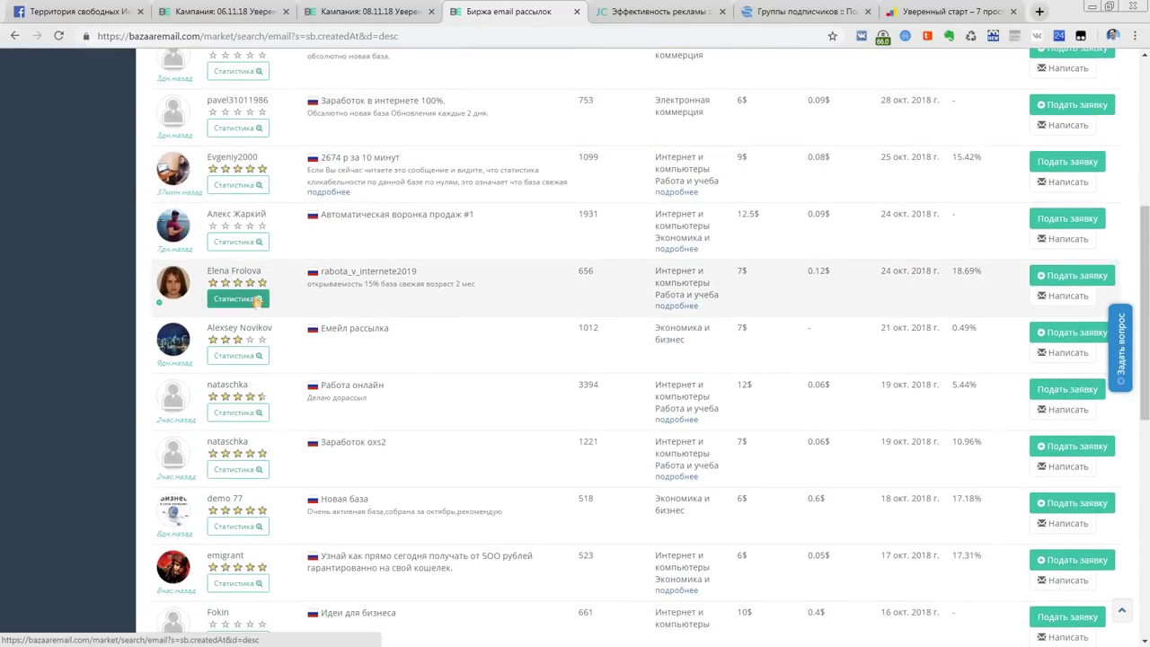
left_click(1067, 284)
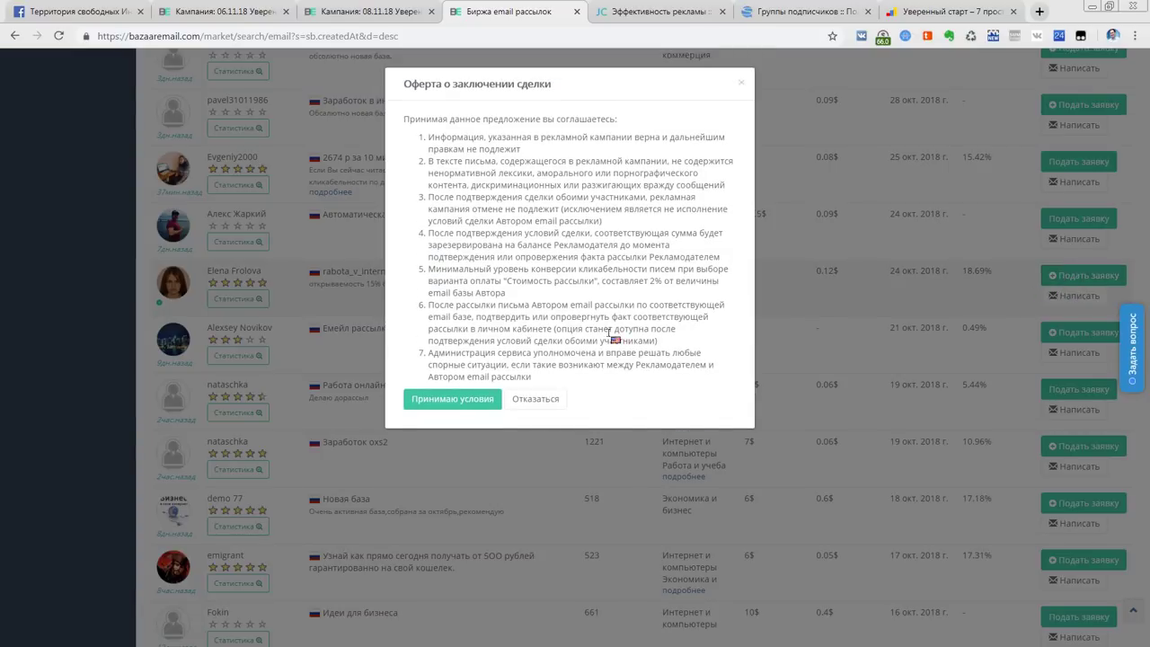
left_click(454, 402)
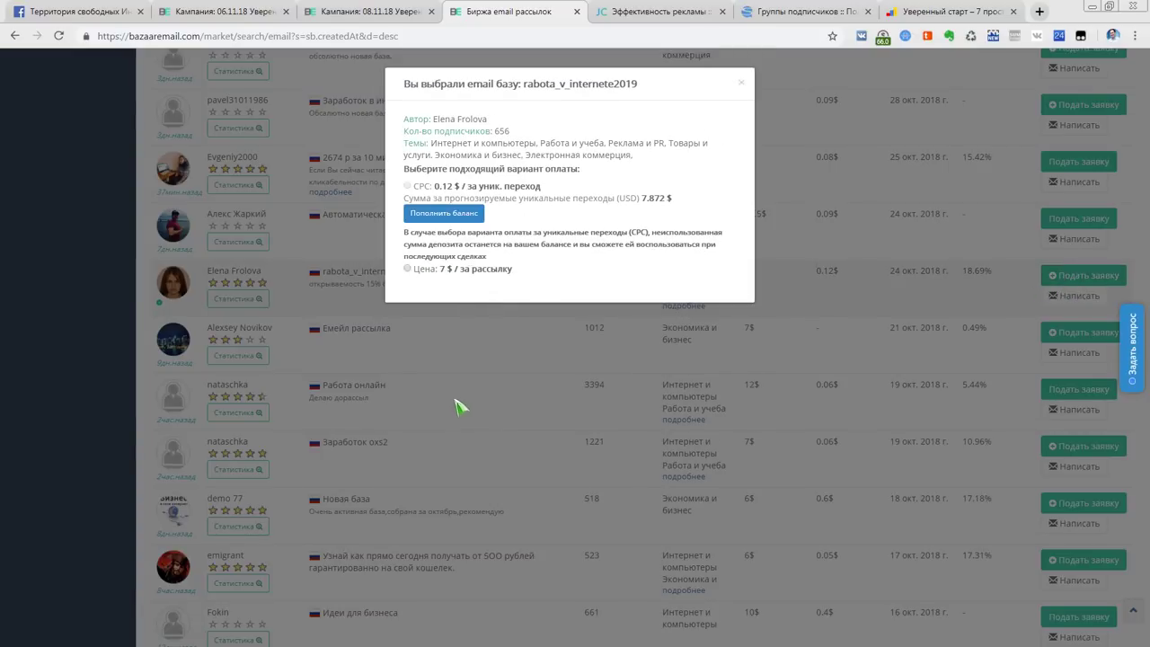
Choose payment by fixed price per mailing and submit the request with the existing campaign "08.11.18 Уверенный старт – 9 шагов"
left_click(410, 270)
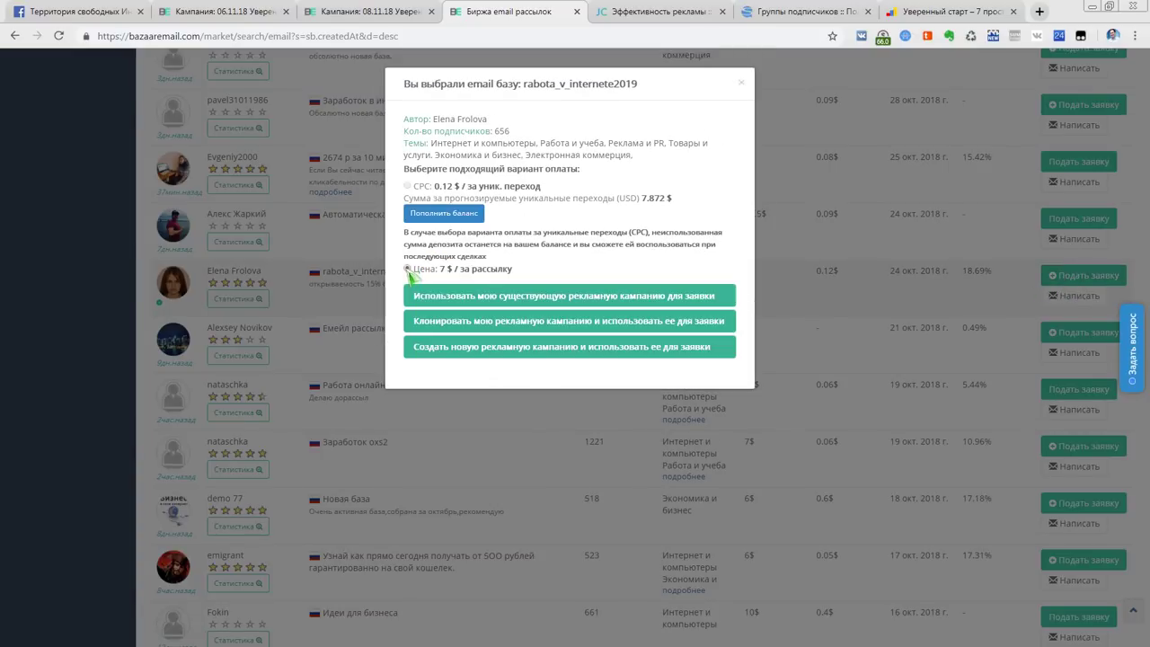
left_click(447, 295)
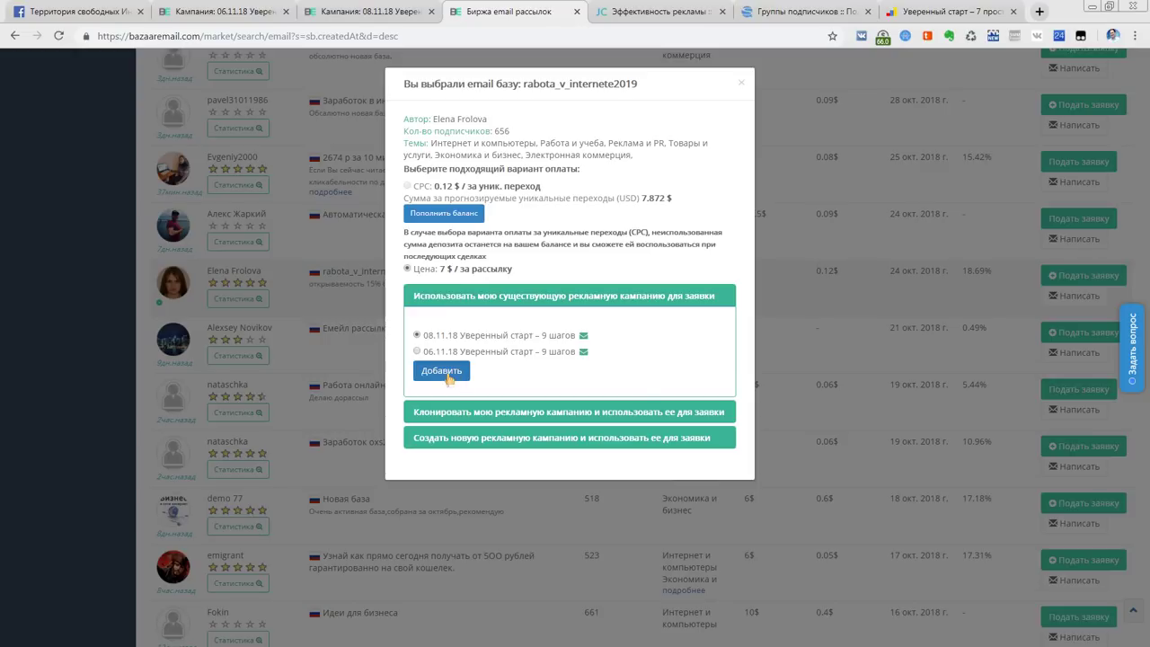
left_click(442, 371)
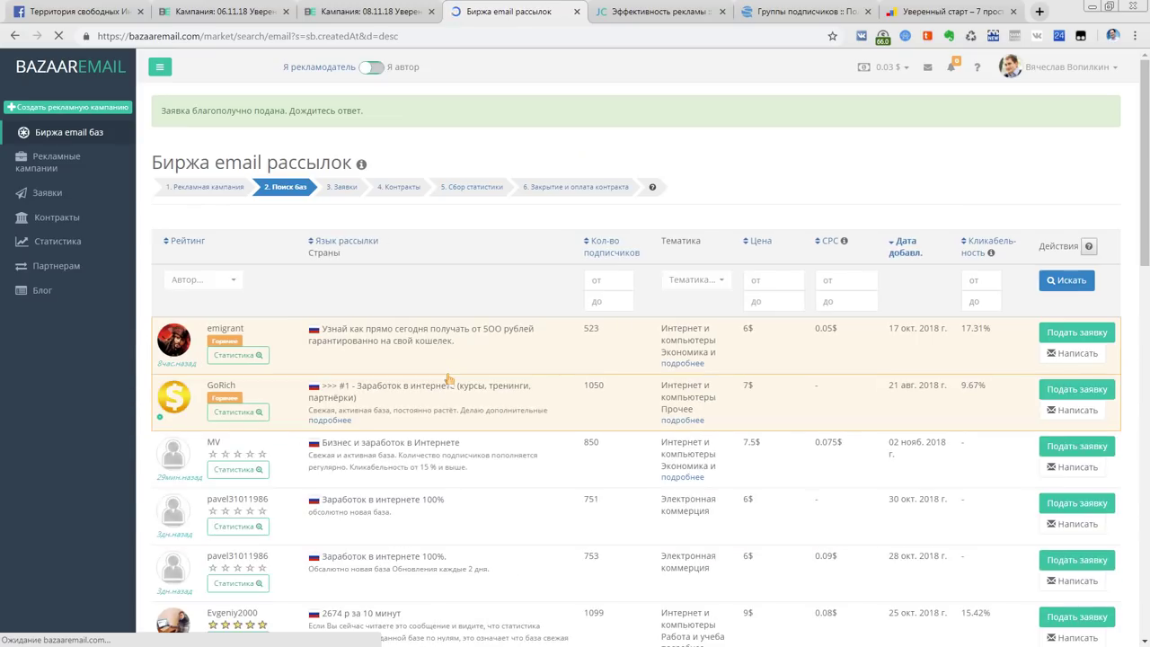
Review the submitted requests, the contracts and the statistics of past campaigns
left_click(48, 192)
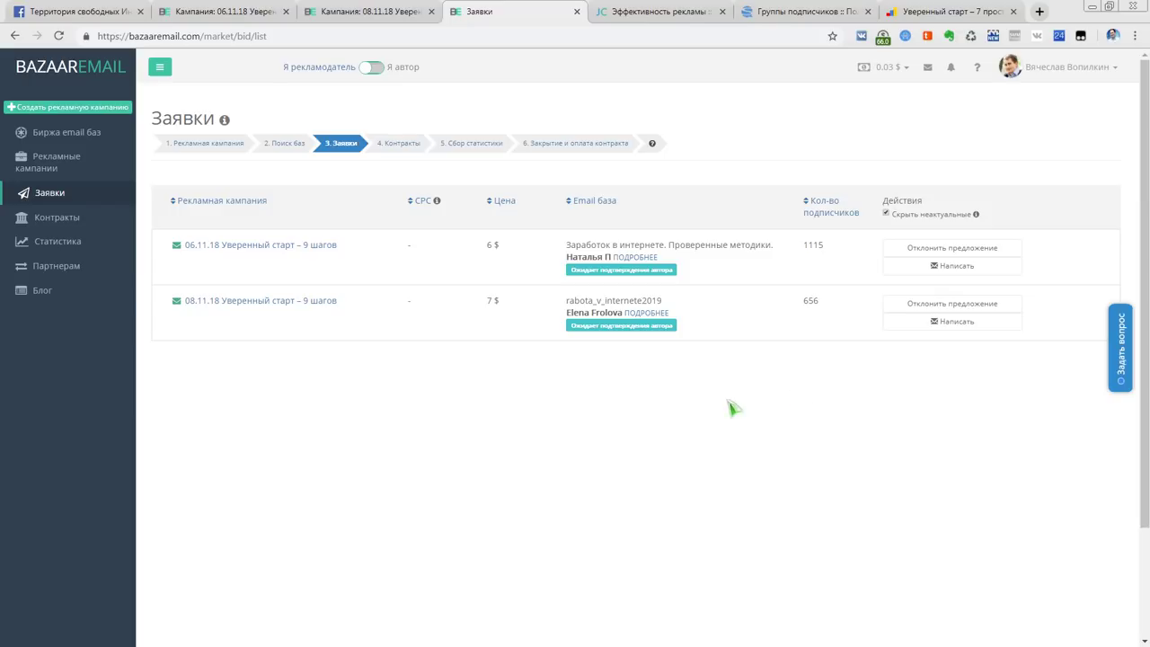
left_click(404, 152)
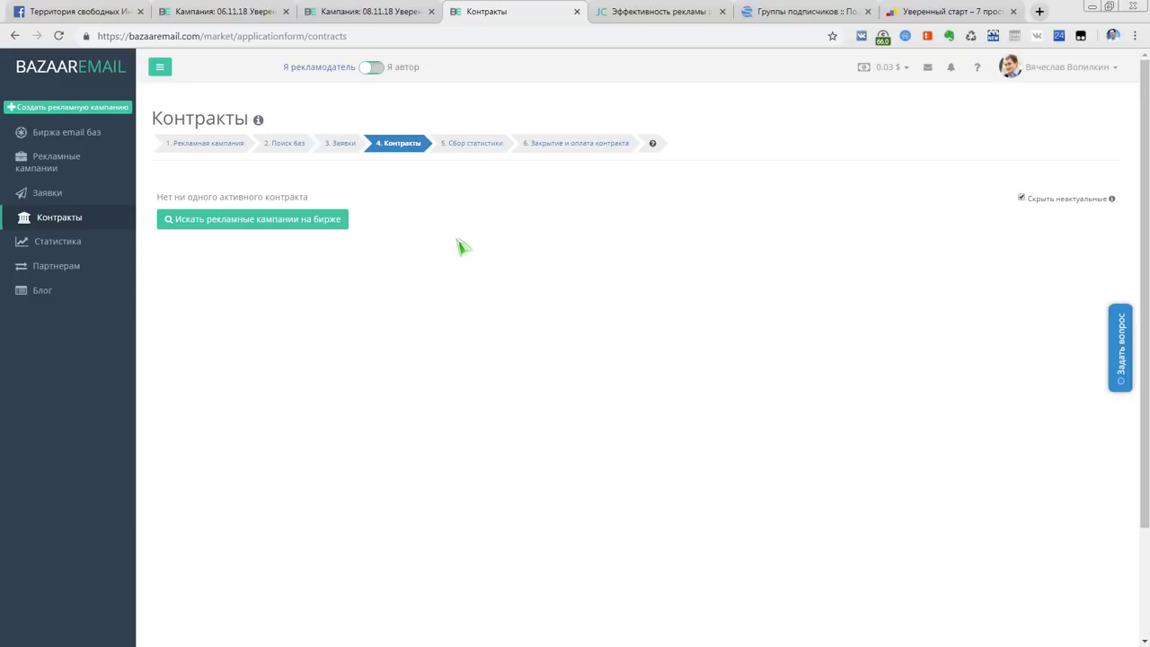
left_click(464, 149)
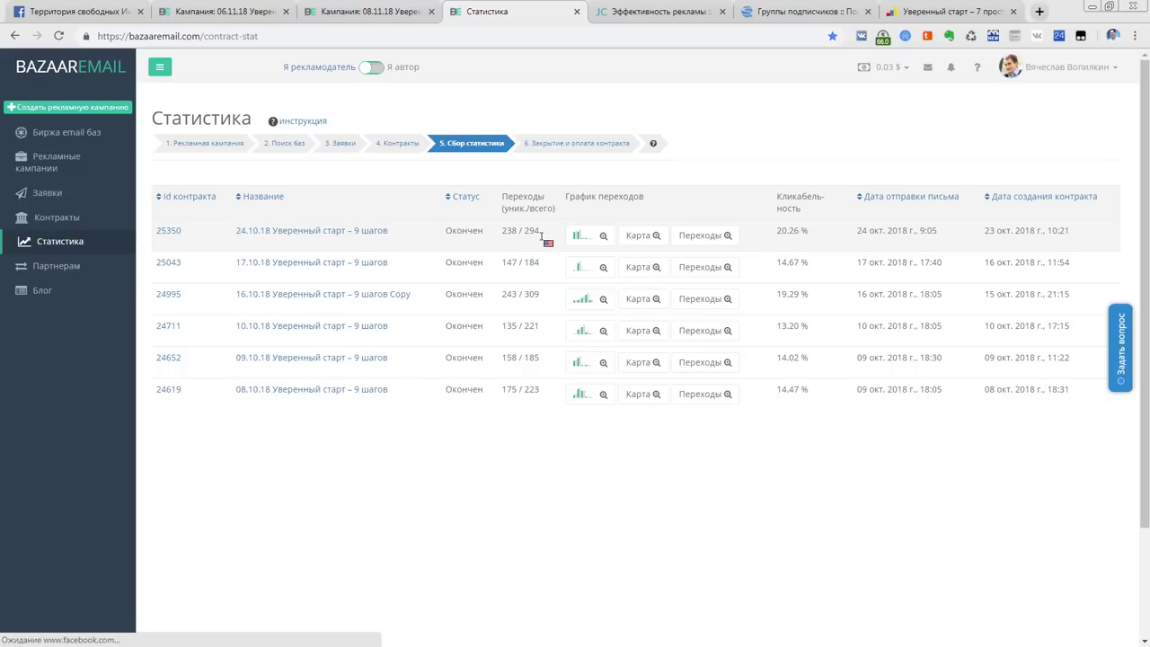
Examine the contract details and click results of "24.10.18 Уверенный старт – 9 шагов", and return to the statistics overview
left_click(367, 237)
scroll(570, 290, "down", 1)
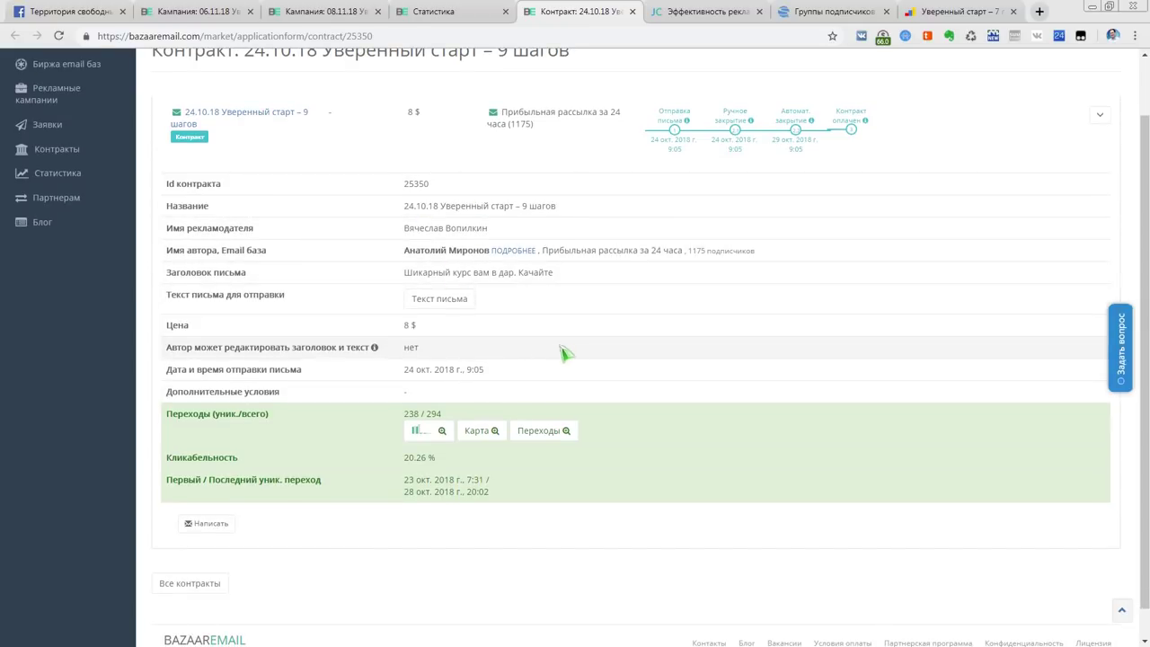
scroll(559, 356, "down", 1)
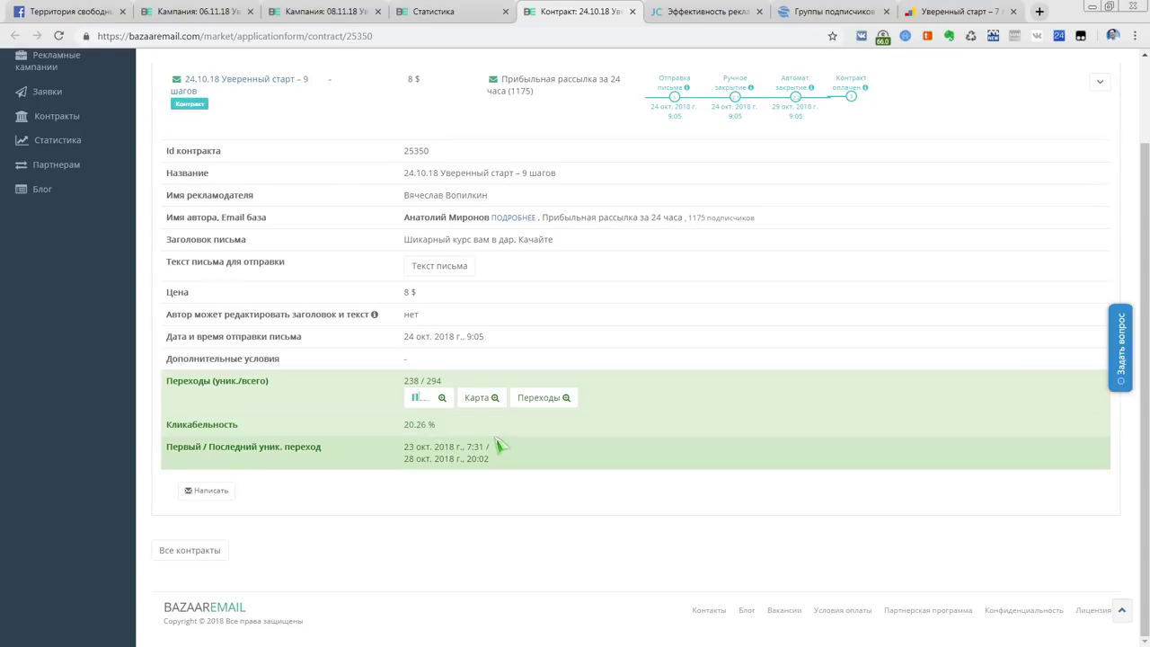
scroll(500, 444, "up", 1)
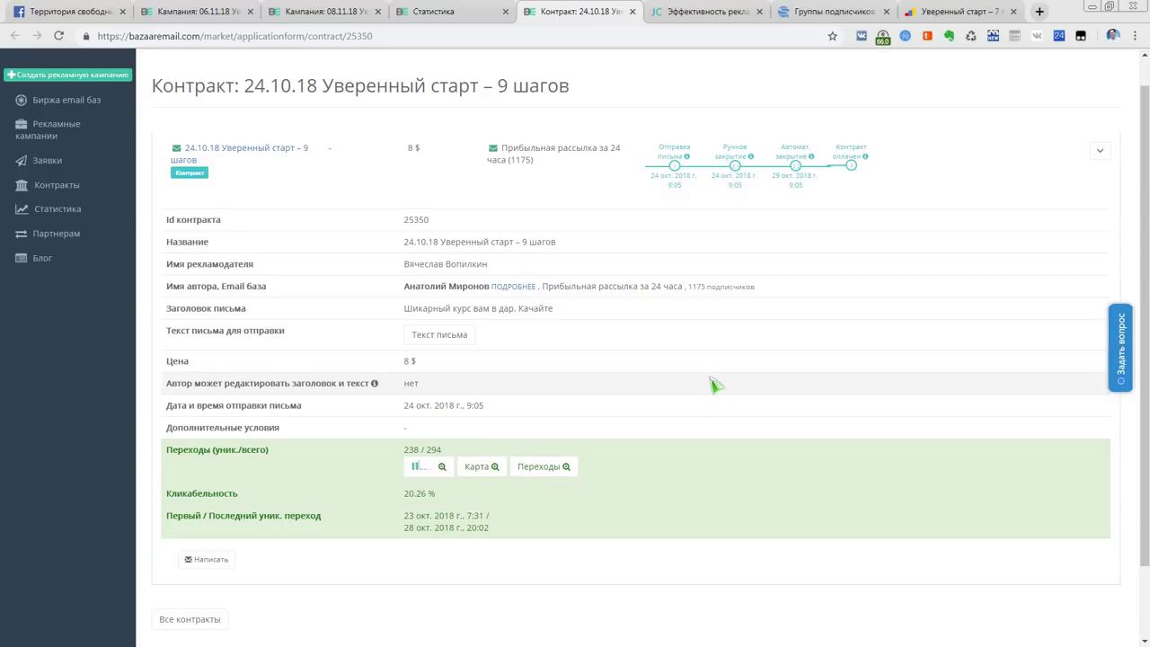
scroll(714, 385, "up", 1)
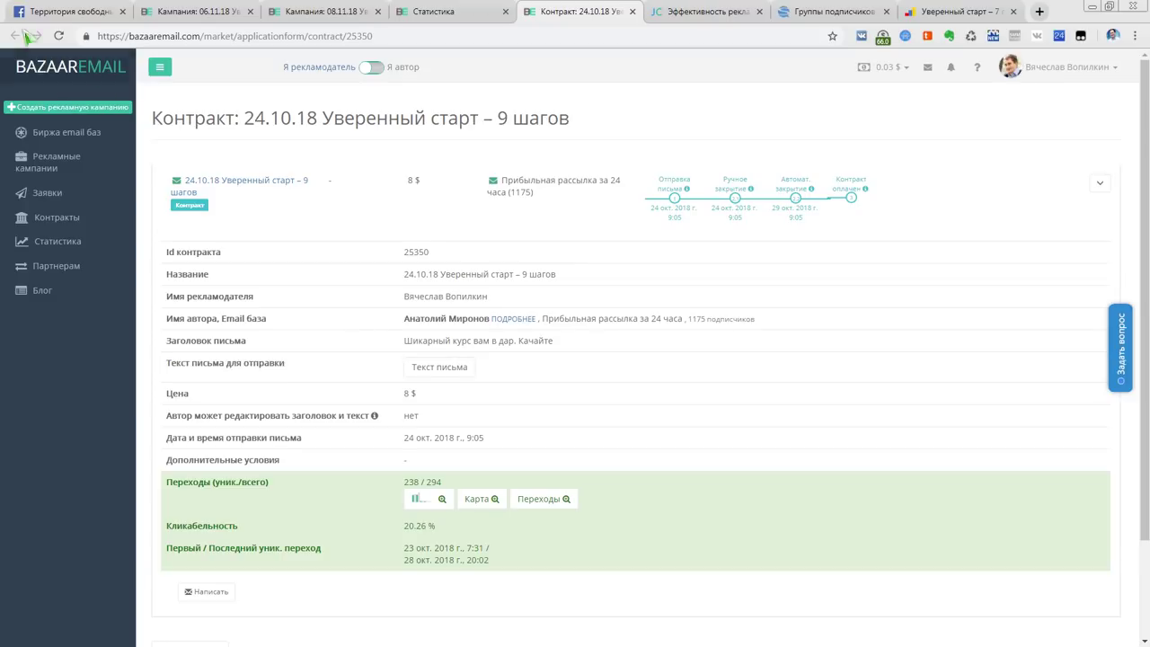
key("ctrl+shift+Tab")
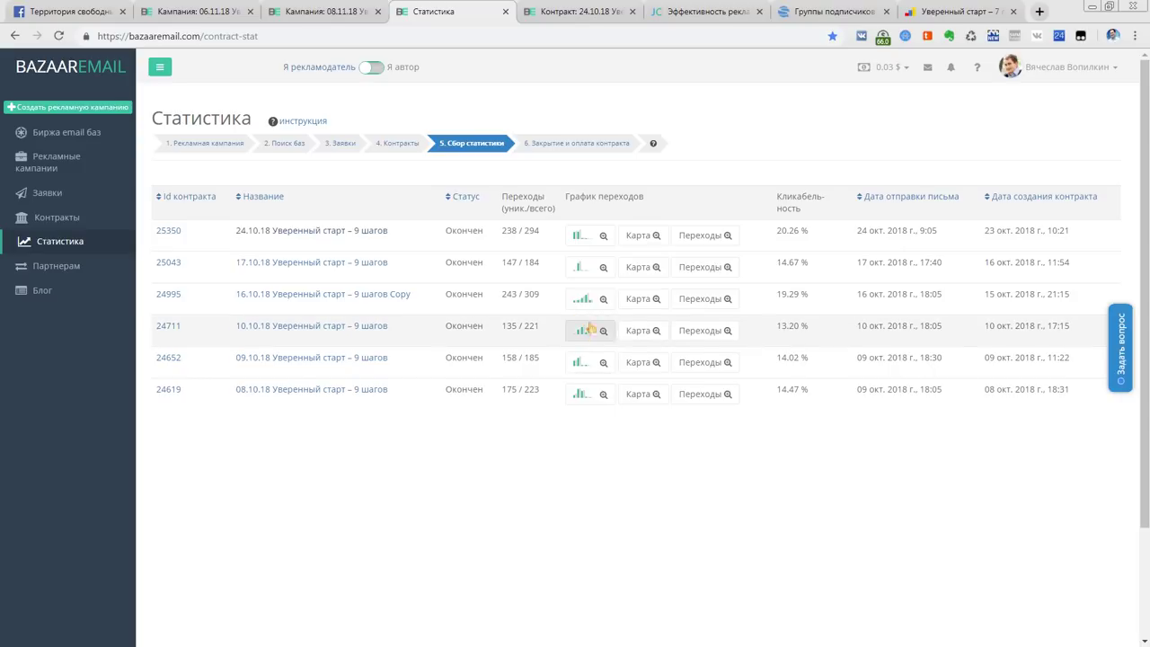
Switch to JustClick, rerun the ad effectiveness report for 08.09.2018 to 06.11.2018, and check the subscriber groups in Senler
left_click(680, 18)
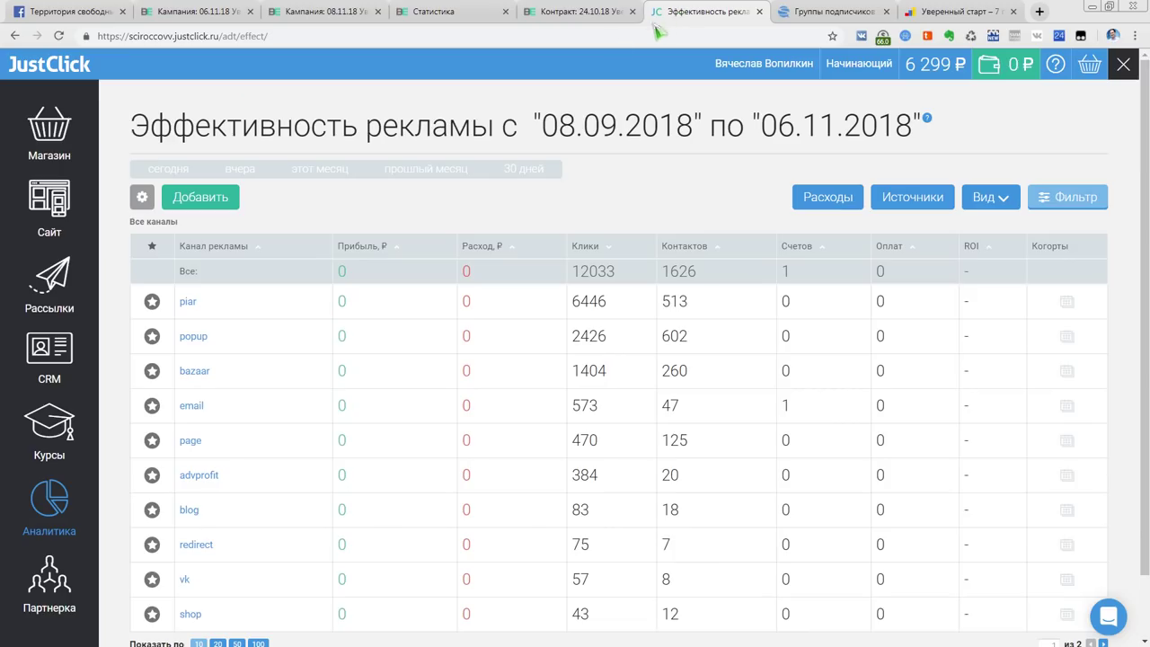
left_click(1067, 203)
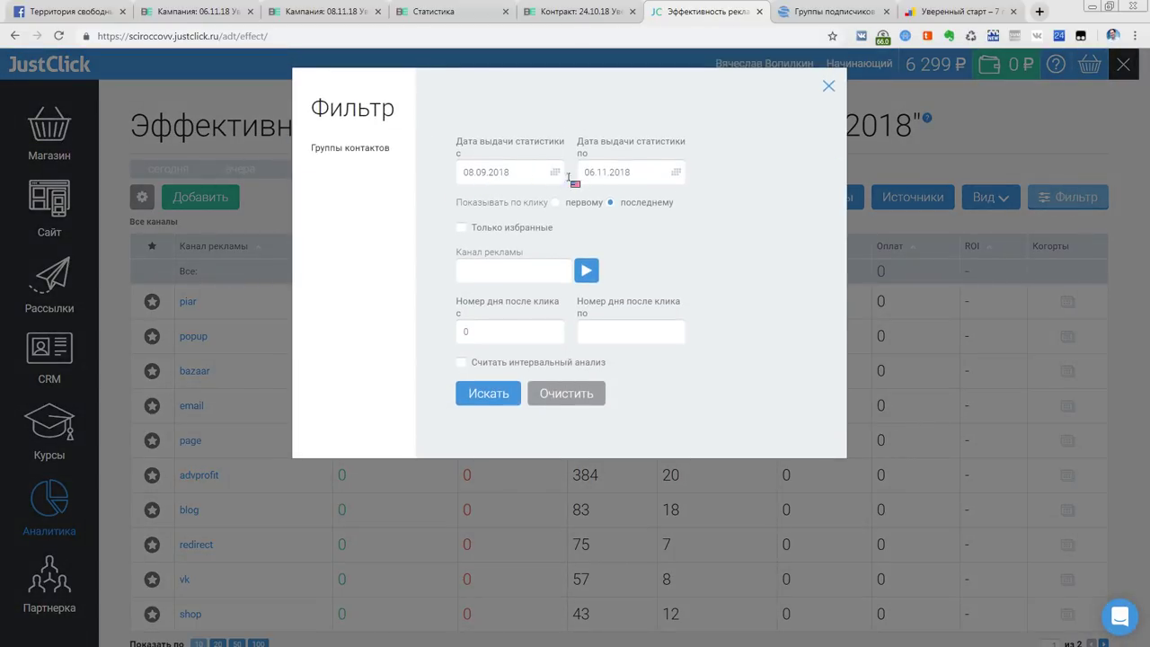
left_click(486, 396)
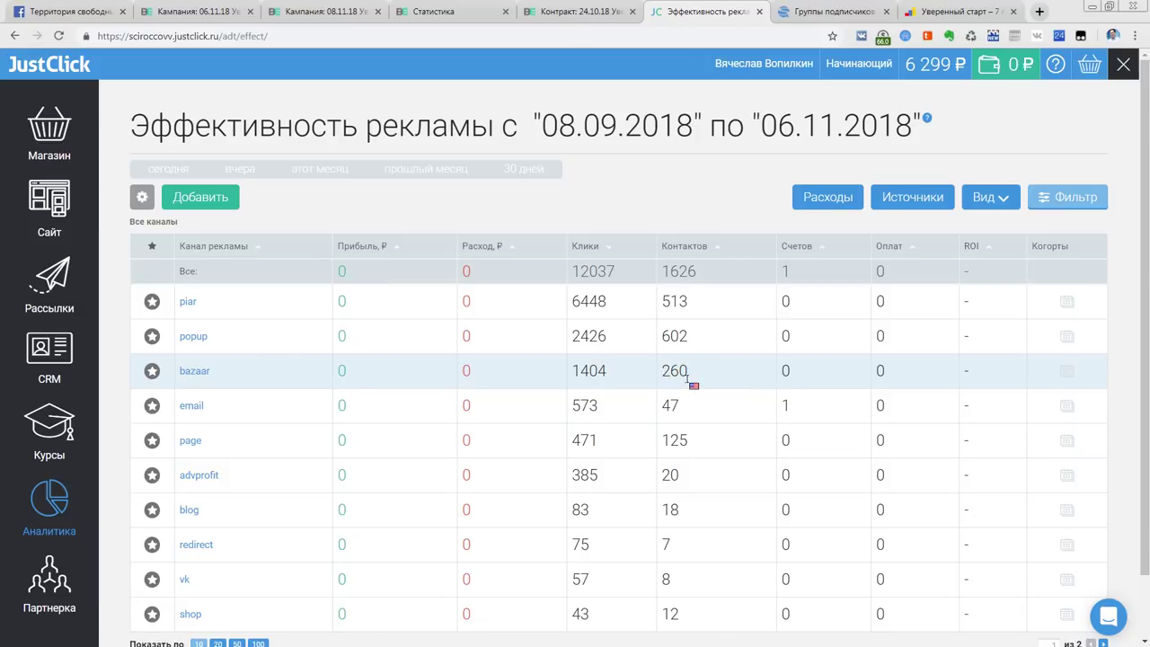
left_click(806, 17)
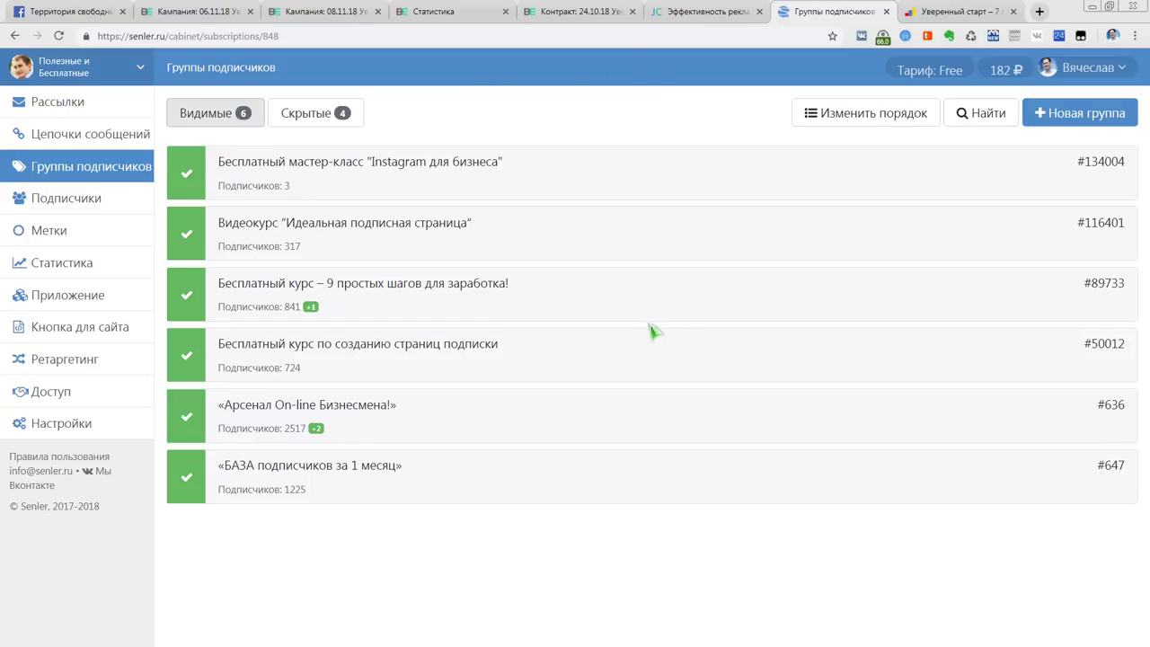
Switch back to BazaarEmail's 08.11.18 campaign page and open the partner program dashboard to view balance and referrals
key("ctrl+Page_Up")
key("ctrl+Page_Up")
key("ctrl+Page_Up")
key("ctrl+Page_Up")
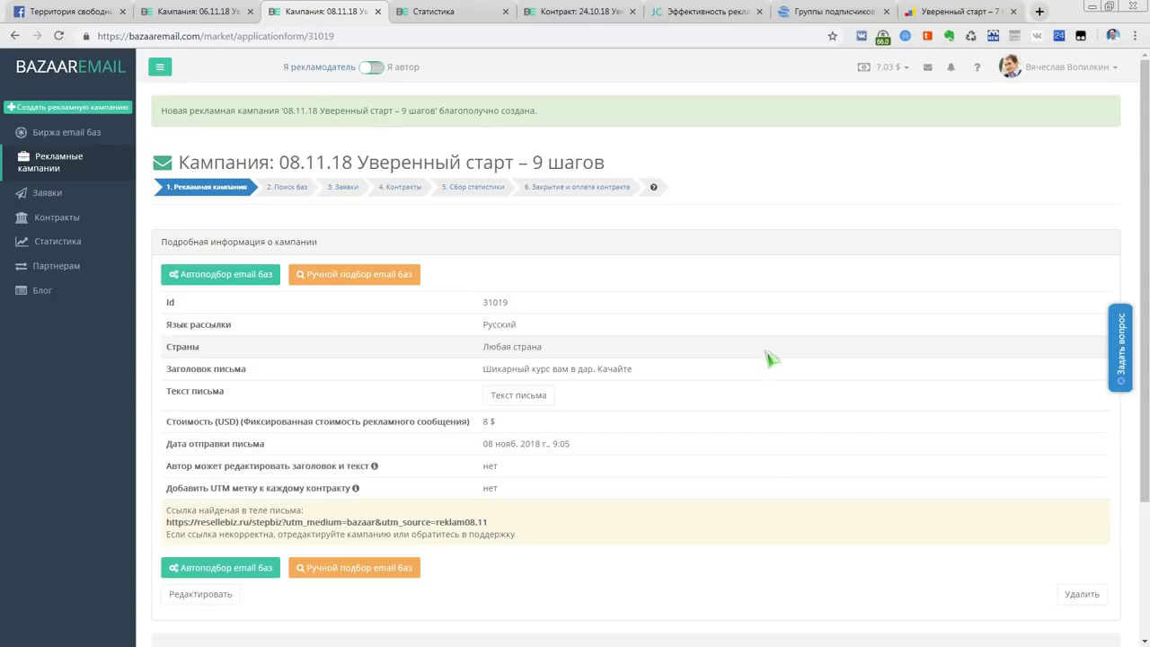
left_click(69, 269)
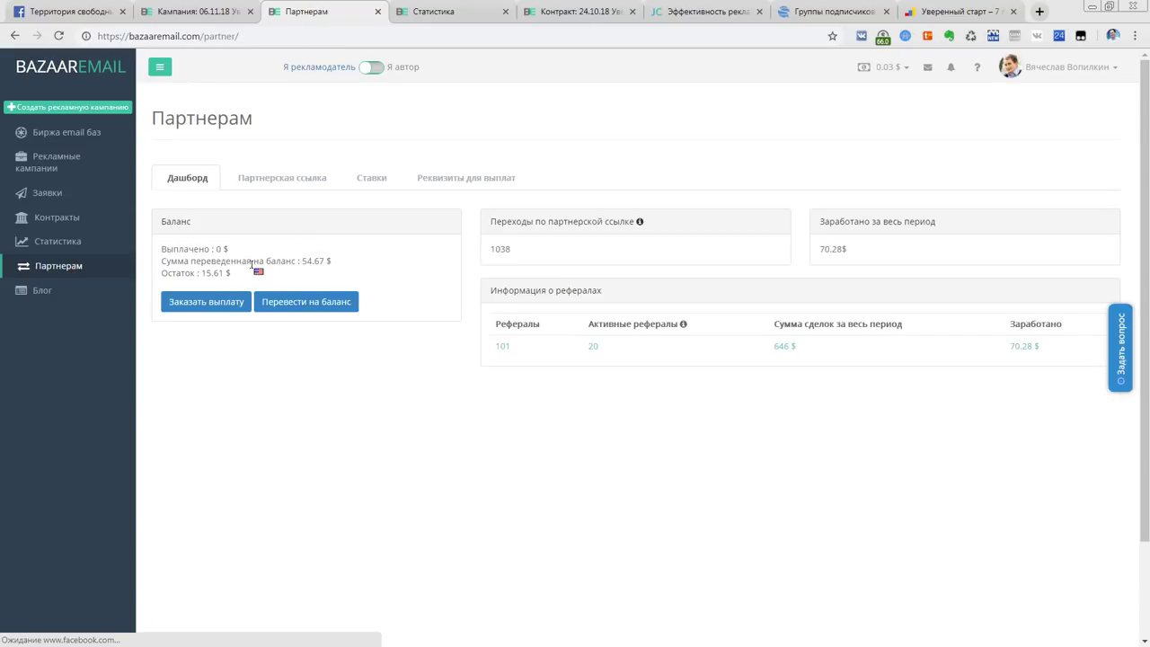